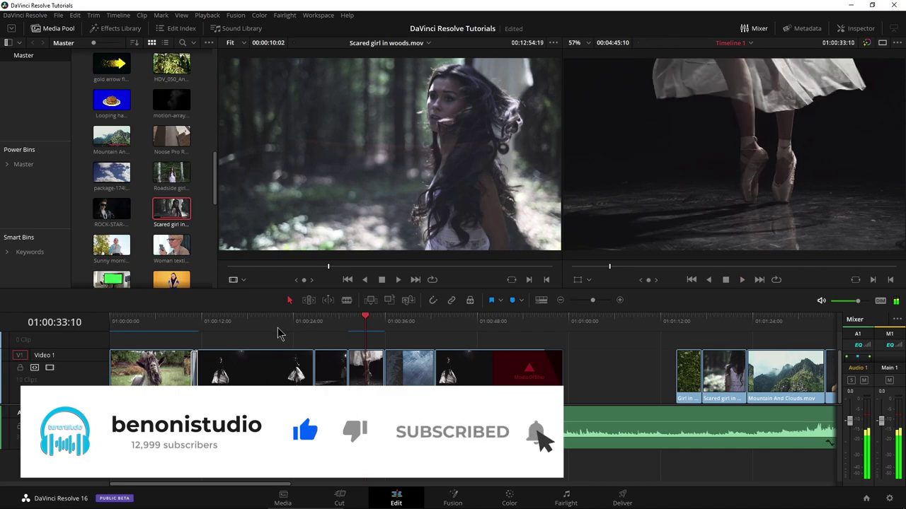
# Step: Switch the Audio 1 track to the larger waveform view with clip names shown below
pyautogui.click(566, 499)
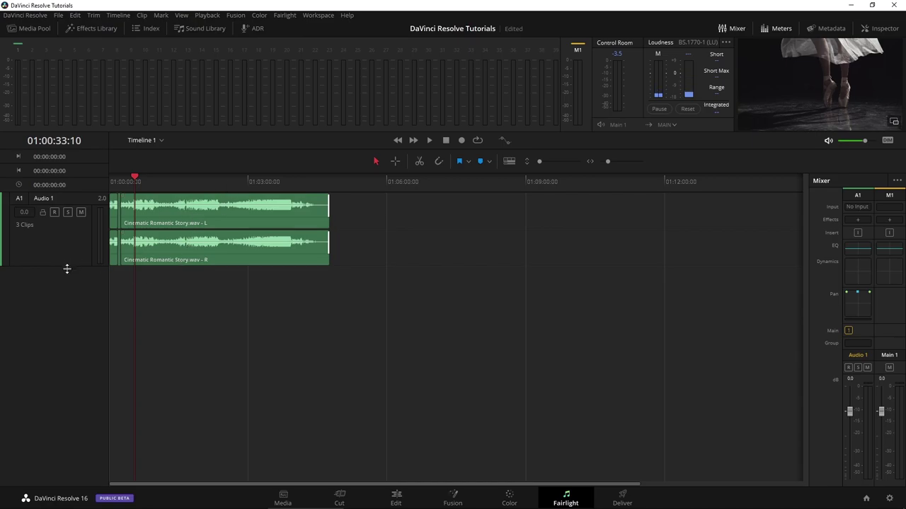
pyautogui.click(395, 497)
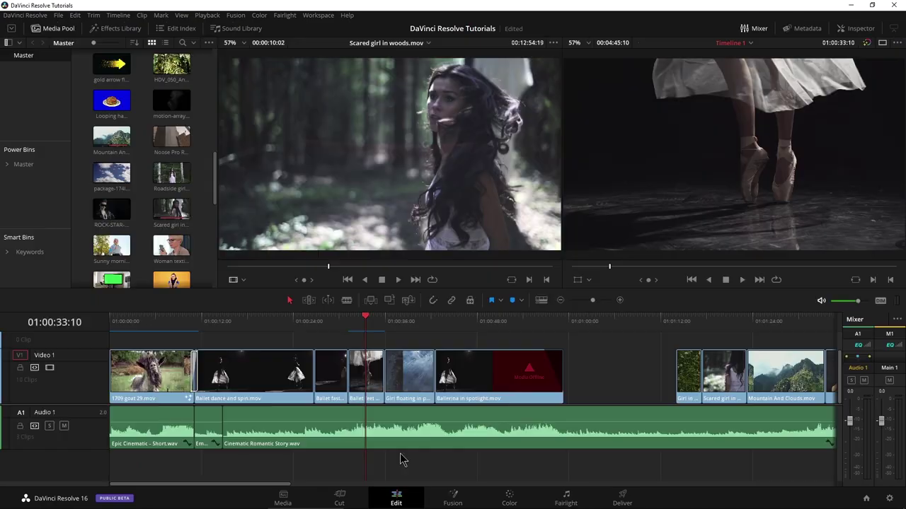
pyautogui.moveTo(366, 322); pyautogui.dragTo(285, 331)
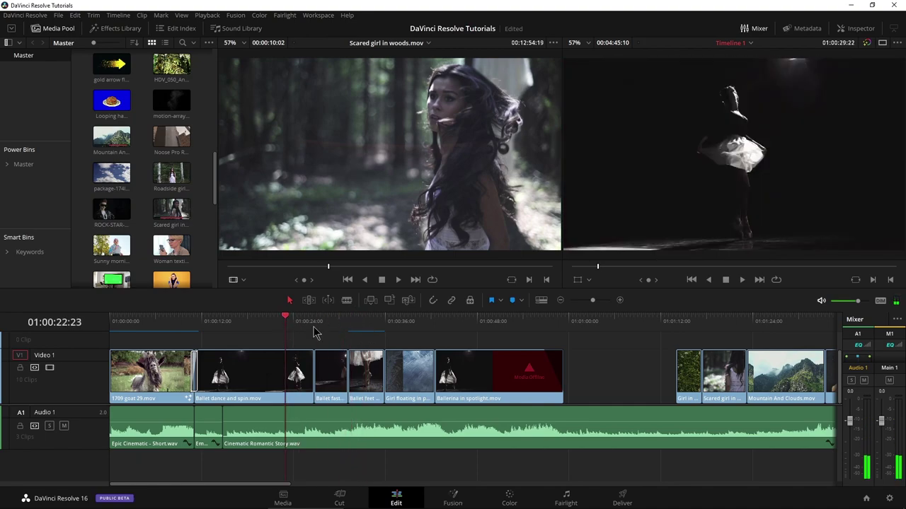
pyautogui.click(539, 298)
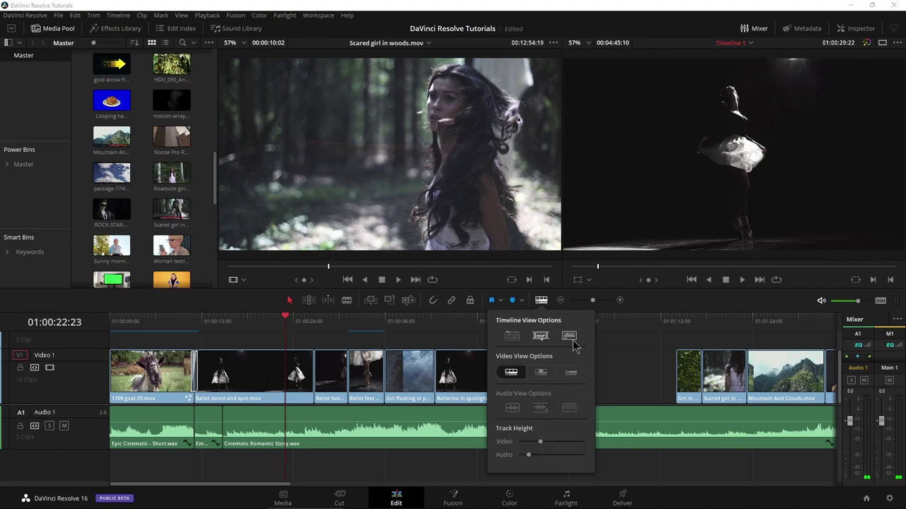
pyautogui.click(541, 408)
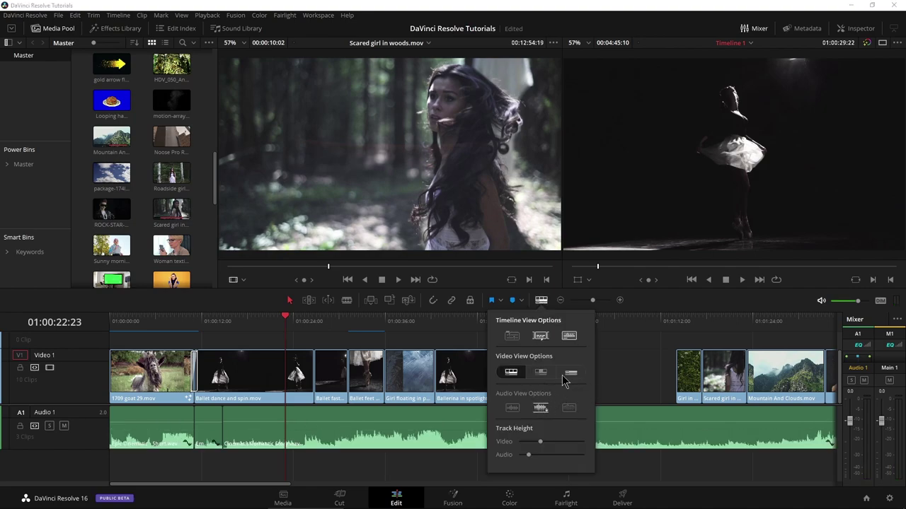
pyautogui.click(541, 409)
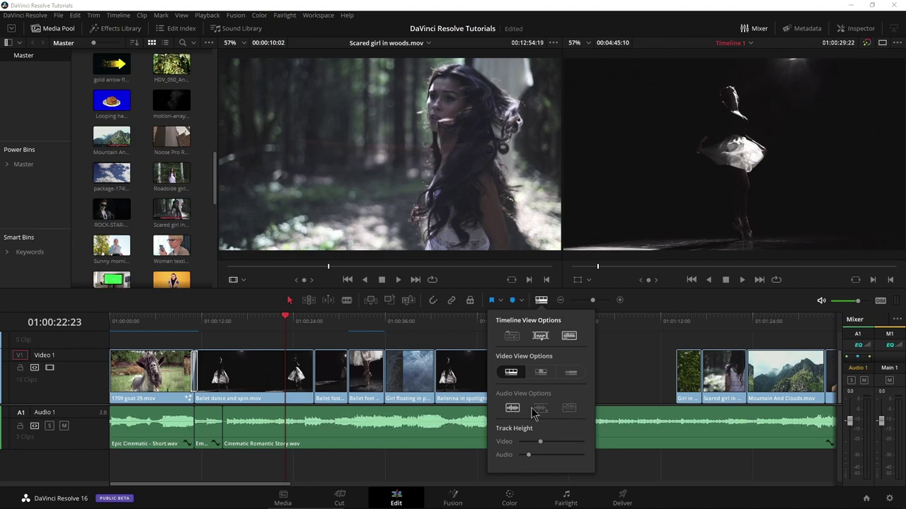
pyautogui.click(541, 300)
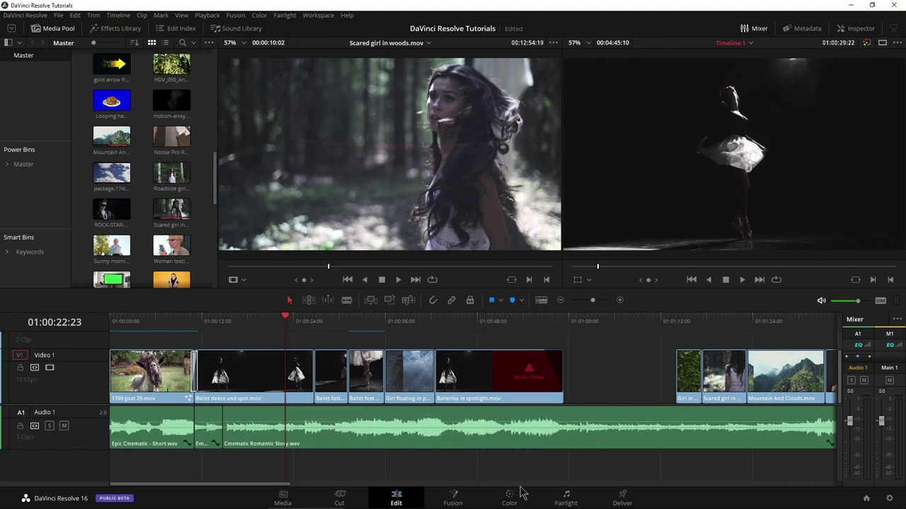
pyautogui.click(564, 498)
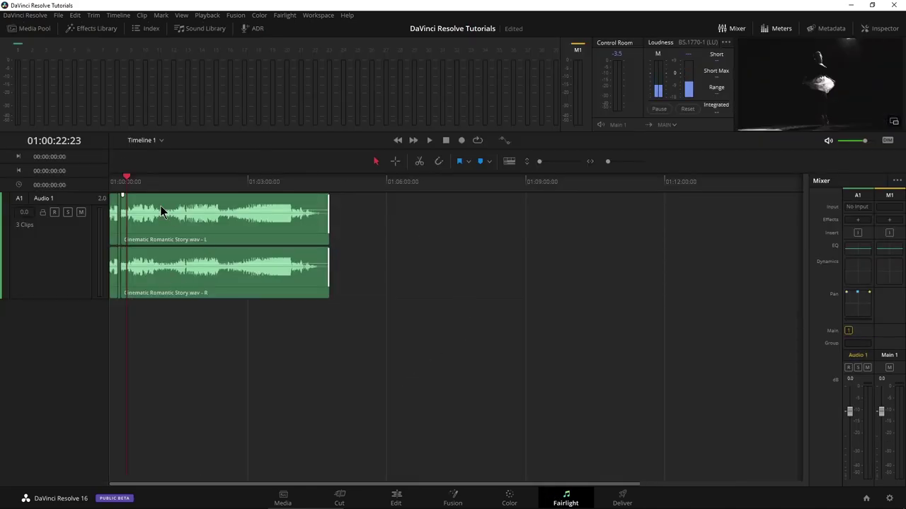
pyautogui.click(894, 124)
pyautogui.moveTo(461, 157); pyautogui.dragTo(472, 108)
pyautogui.moveTo(637, 262); pyautogui.dragTo(625, 187)
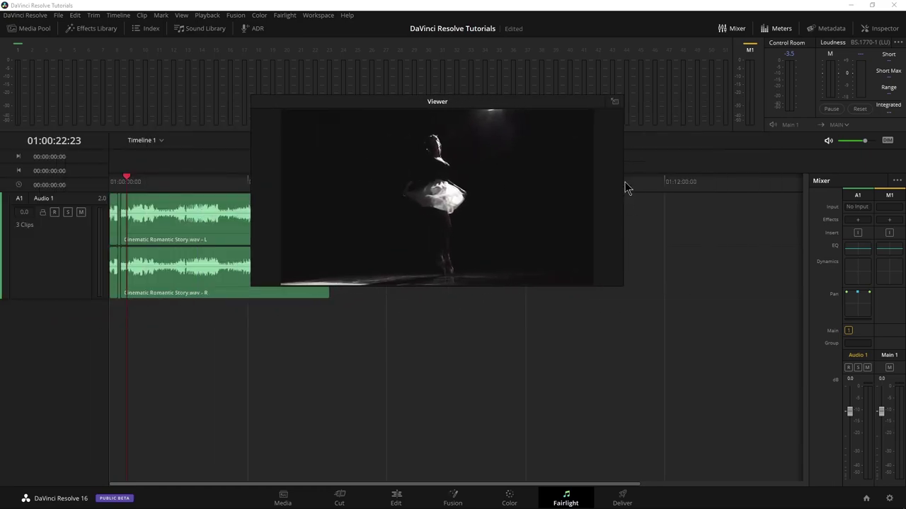
pyautogui.click(614, 103)
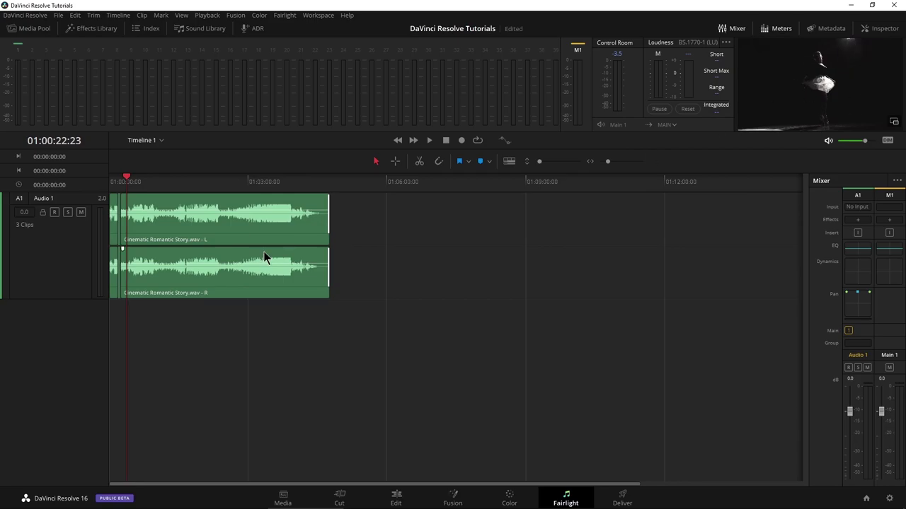
# Step: Show the music clips zoomed in on the Fairlight page, with the playhead at 01:00:23:09
pyautogui.click(398, 497)
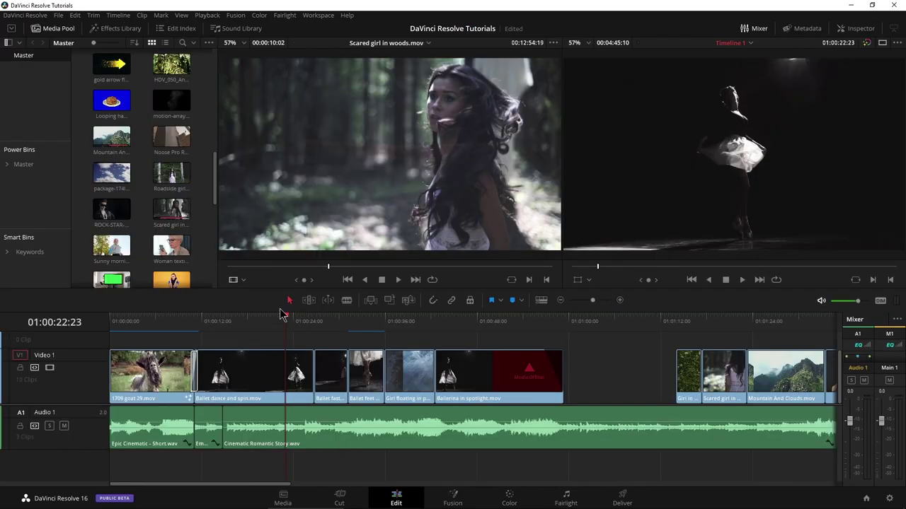
pyautogui.moveTo(287, 322)
pyautogui.mouseDown()
pyautogui.moveTo(268, 320)
pyautogui.moveTo(293, 328)
pyautogui.mouseUp()
pyautogui.click(566, 497)
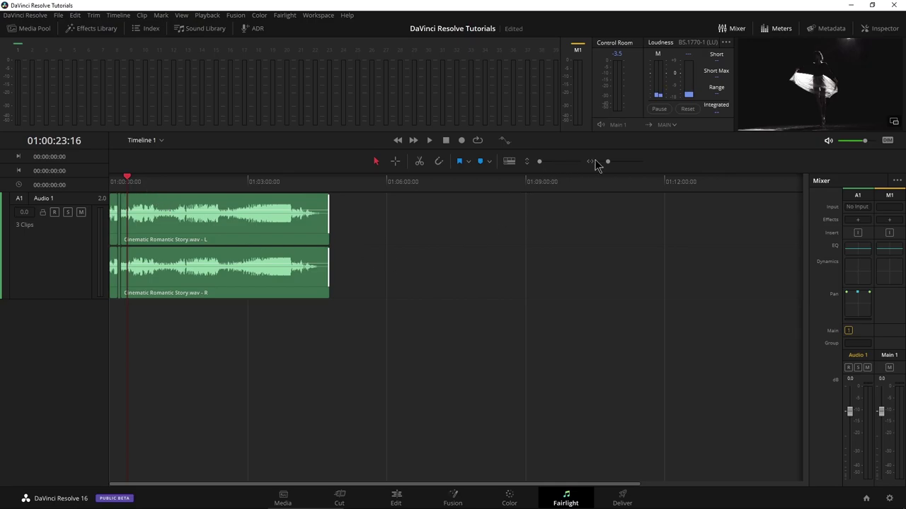
pyautogui.moveTo(607, 161); pyautogui.dragTo(614, 162)
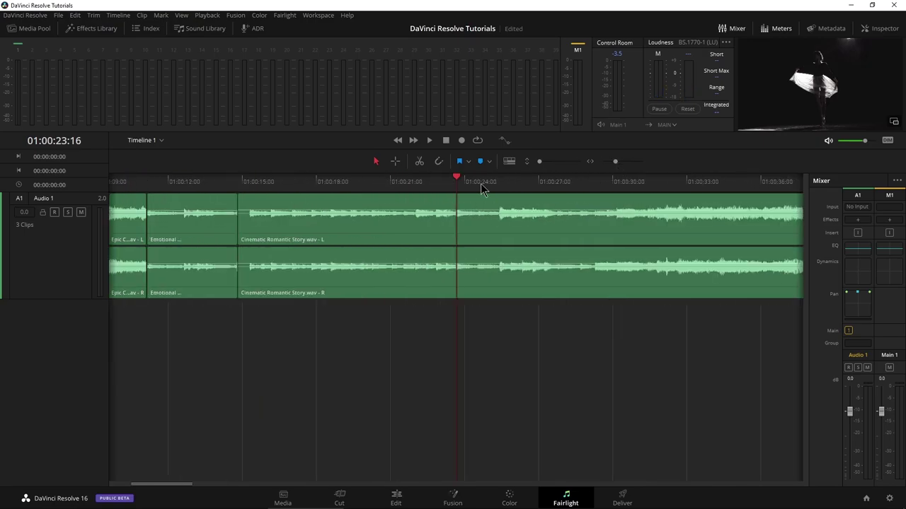
pyautogui.click(450, 181)
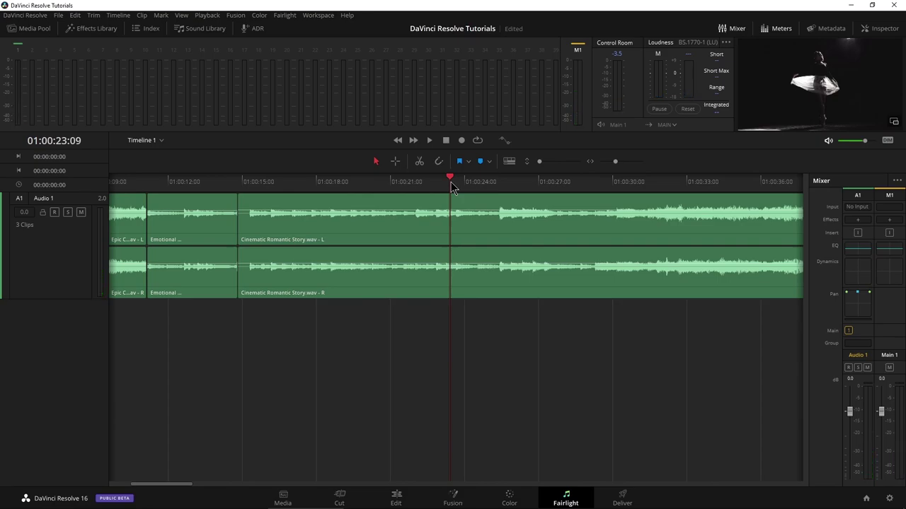
# Step: Add a new mono audio track and make the Audio 2 track taller
pyautogui.rightClick(54, 345)
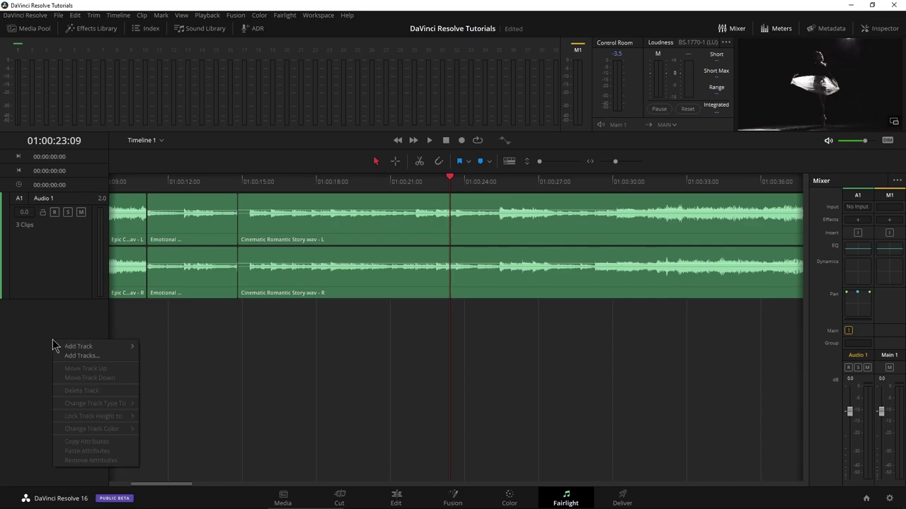
pyautogui.moveTo(70, 346)
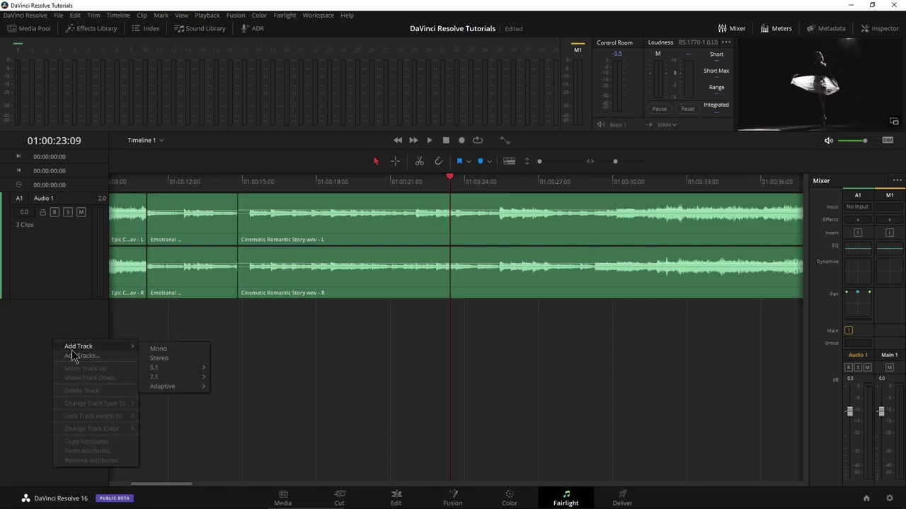
pyautogui.click(176, 351)
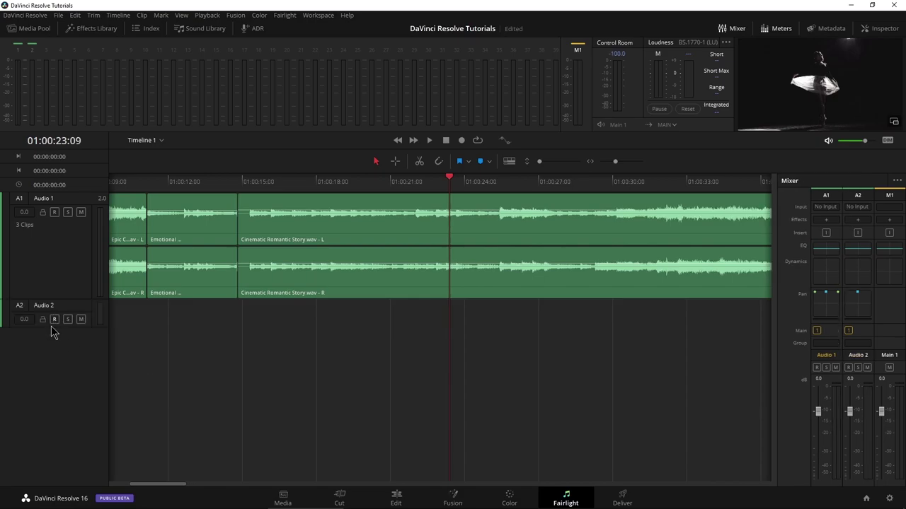
pyautogui.moveTo(58, 334); pyautogui.dragTo(56, 403)
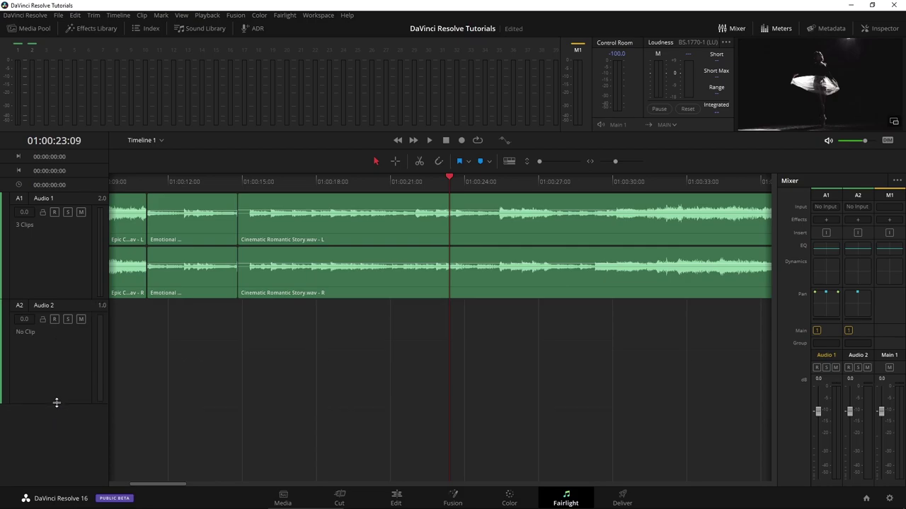
# Step: Colour the Audio 2 track teal and rename it VOICE
pyautogui.rightClick(7, 359)
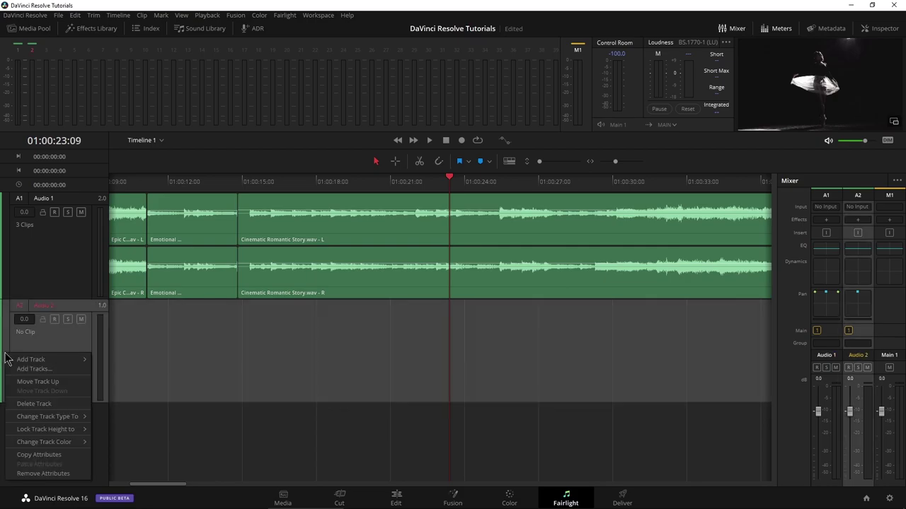
pyautogui.moveTo(61, 442)
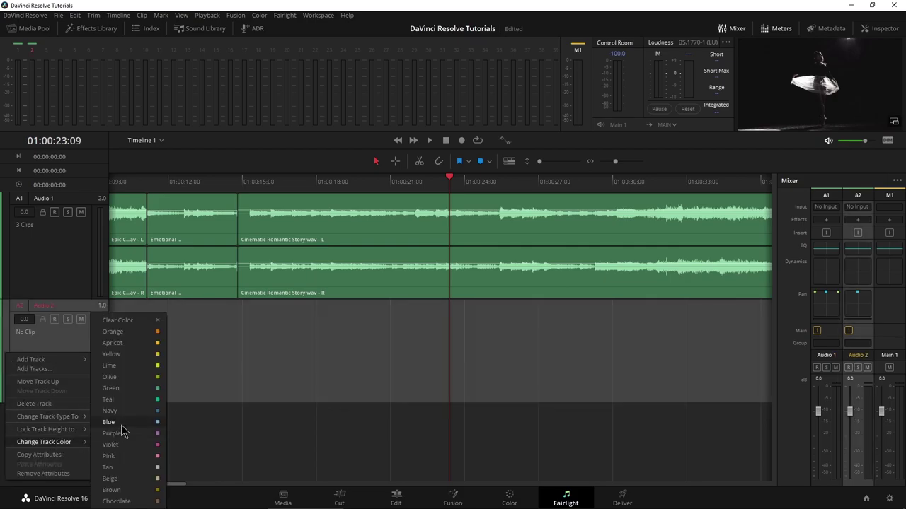
pyautogui.click(125, 401)
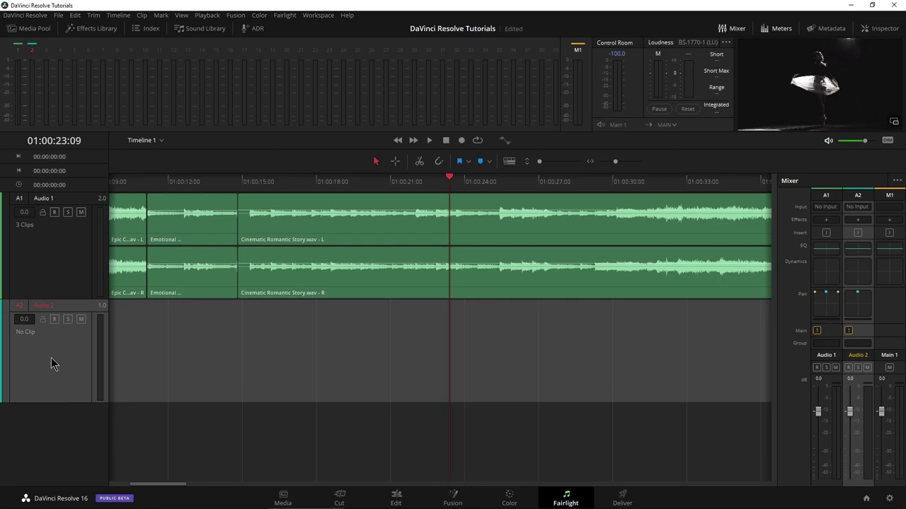
pyautogui.doubleClick(48, 306)
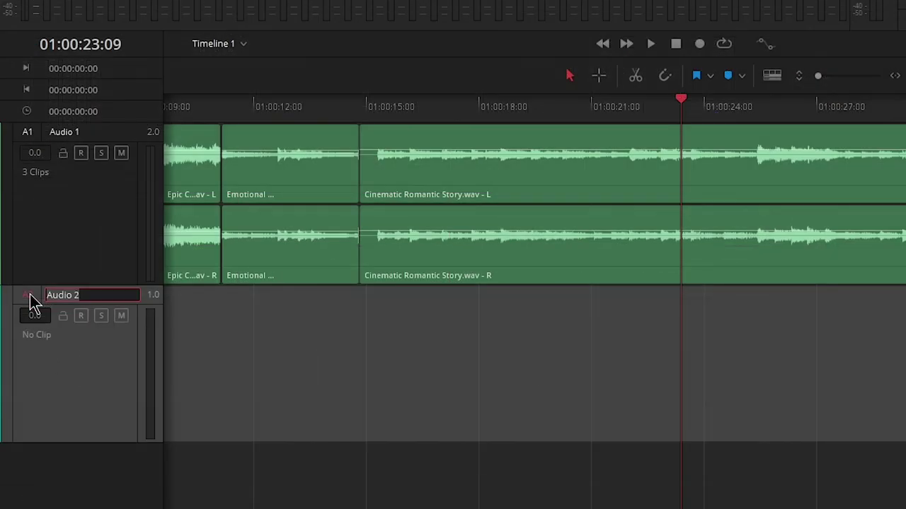
pyautogui.write('VOICE')
pyautogui.click(101, 419)
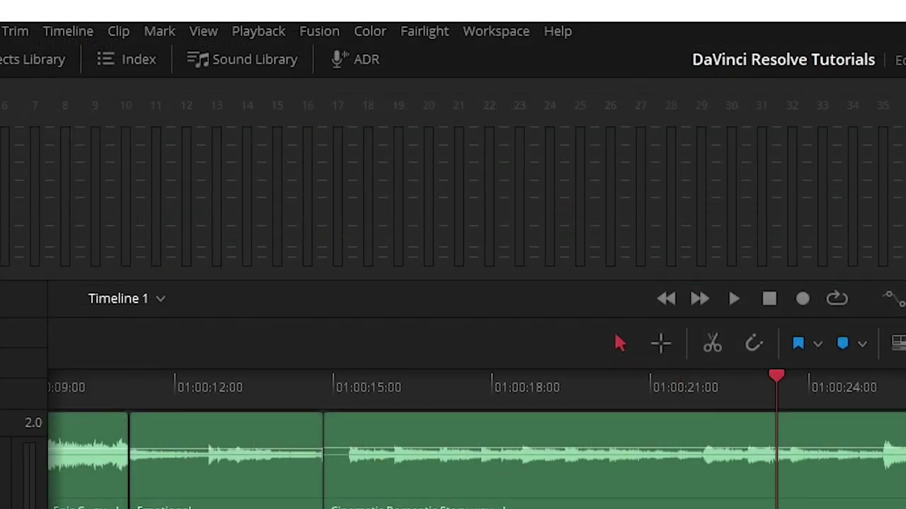
pyautogui.click(425, 36)
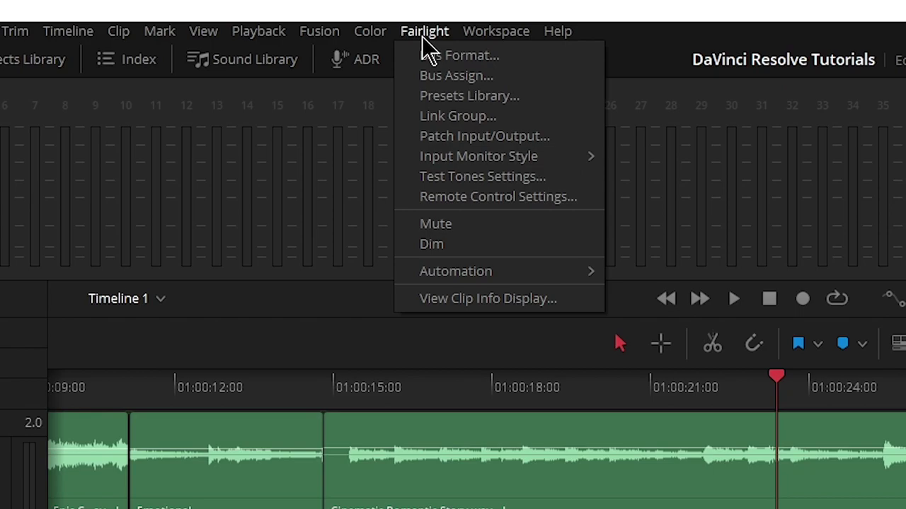
pyautogui.click(443, 136)
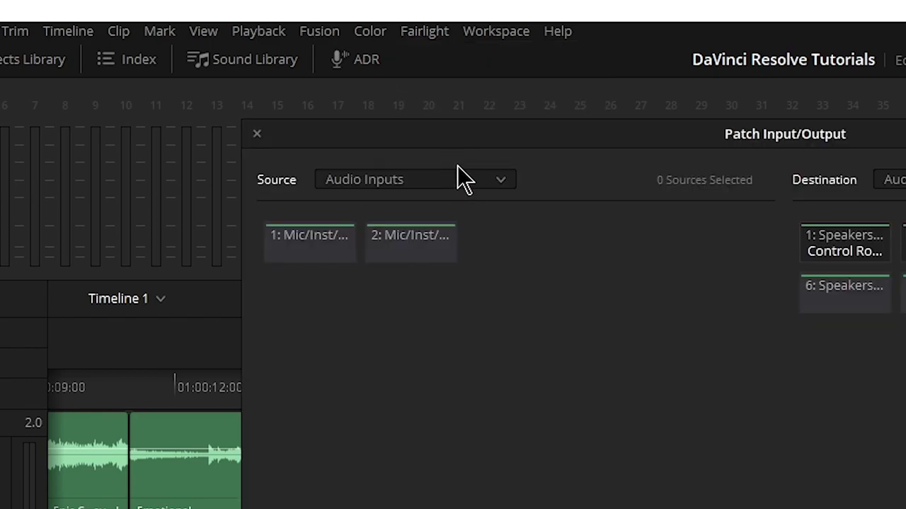
pyautogui.click(445, 185)
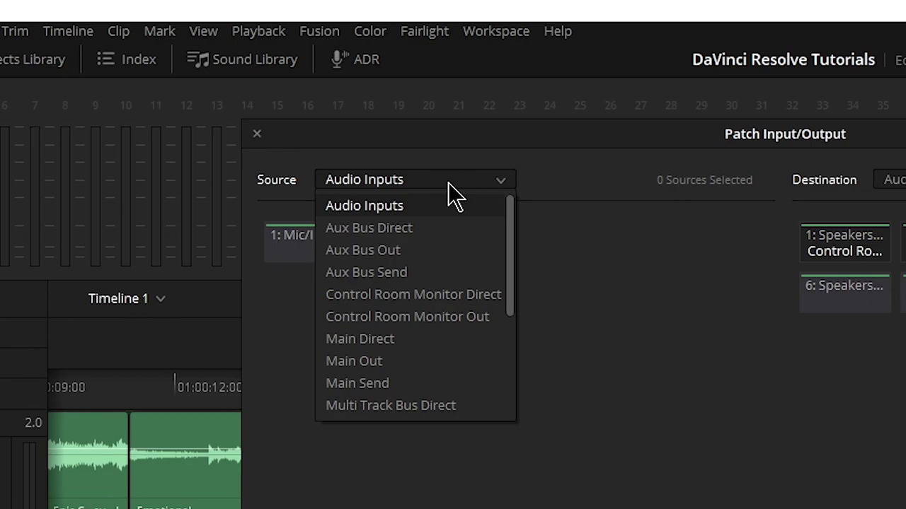
pyautogui.click(419, 208)
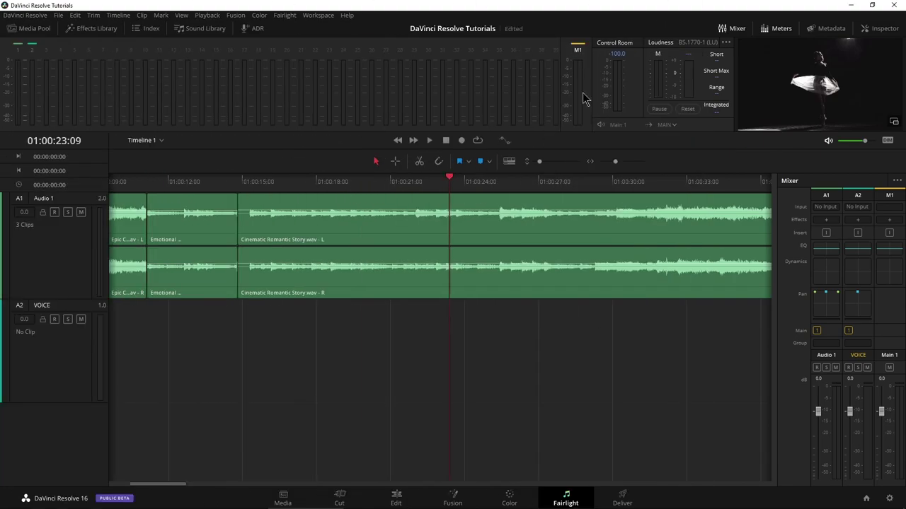
# Step: Patch a hardware input to the VOICE track from the mixer's input choices
pyautogui.click(727, 31)
pyautogui.click(726, 31)
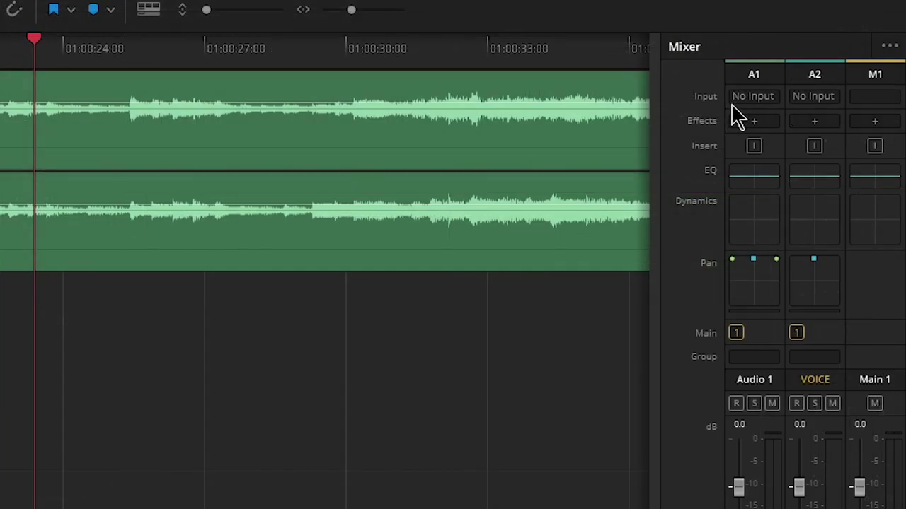
pyautogui.click(813, 99)
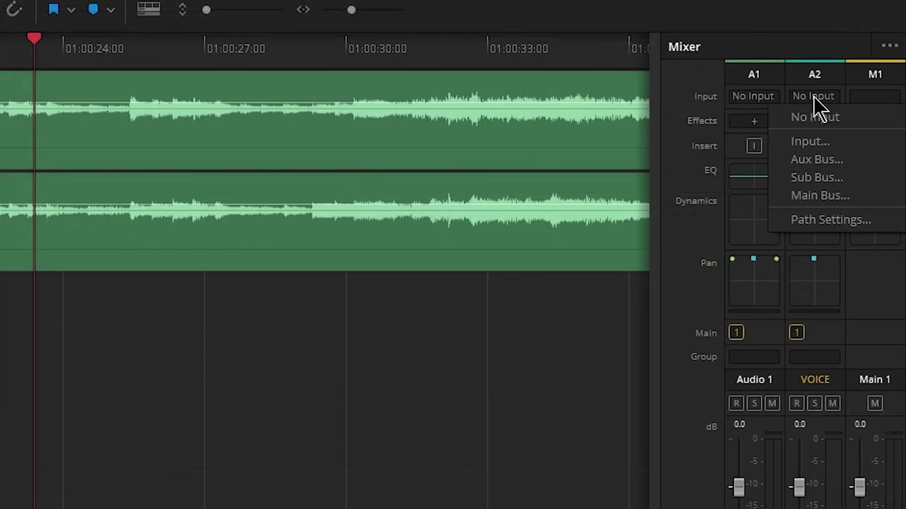
pyautogui.click(810, 142)
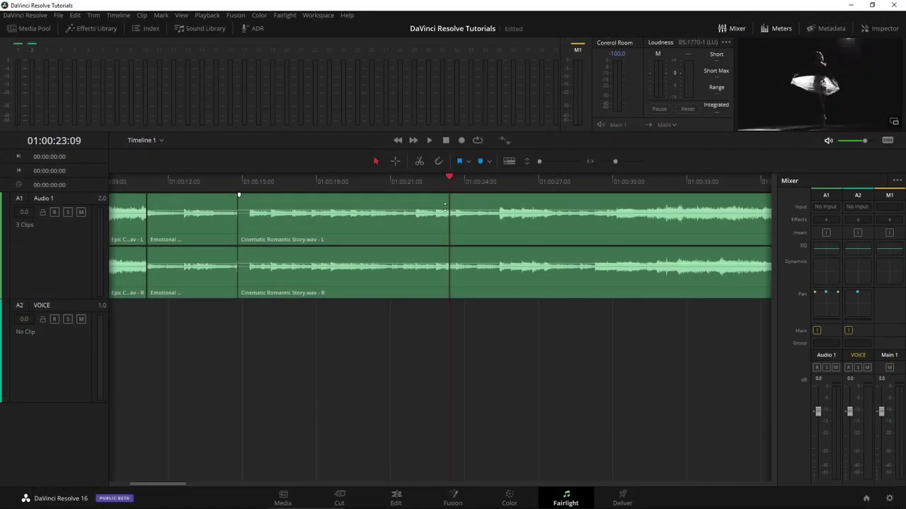
# Step: In Patch Input/Output, show Track Input destinations and select 1: Mic/Inst and VOICE
pyautogui.click(283, 15)
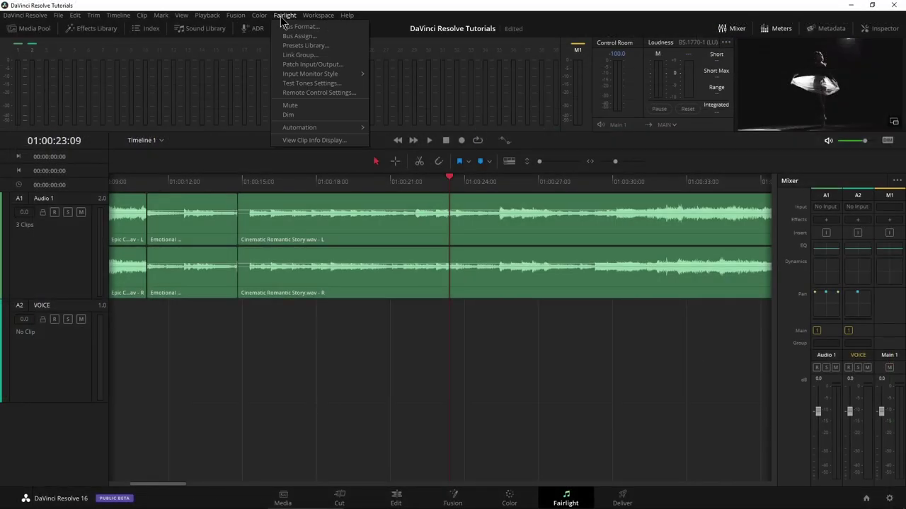
pyautogui.click(290, 64)
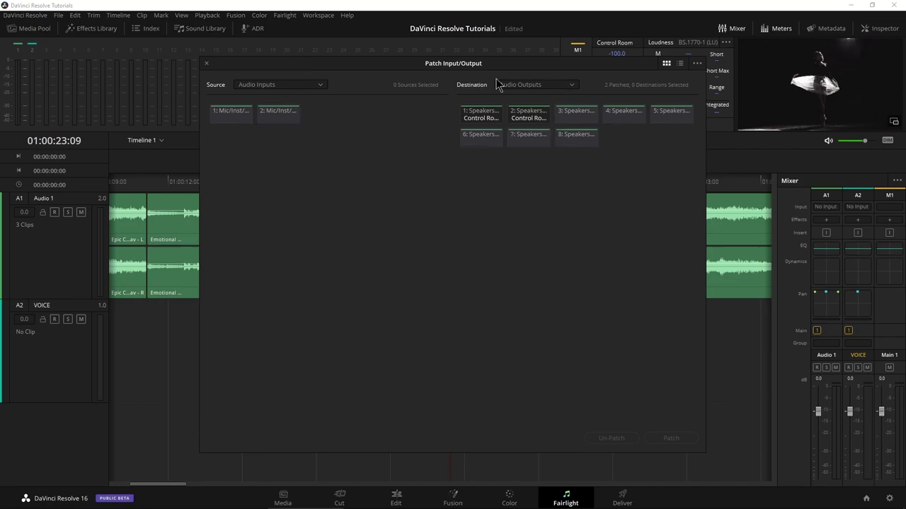
pyautogui.click(523, 84)
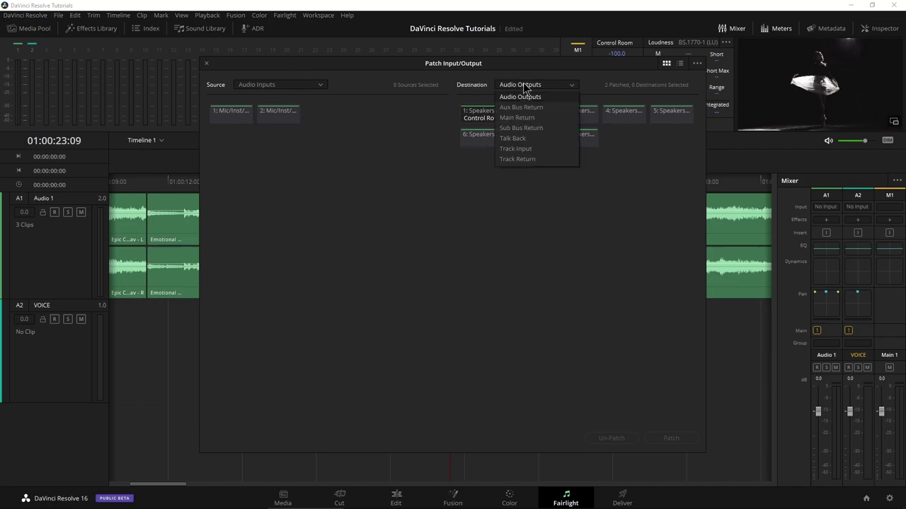
pyautogui.click(516, 149)
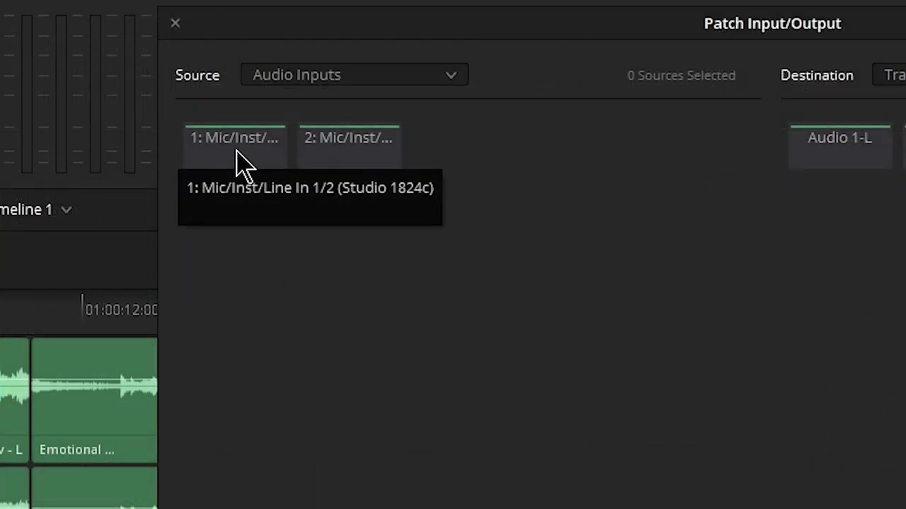
pyautogui.click(236, 150)
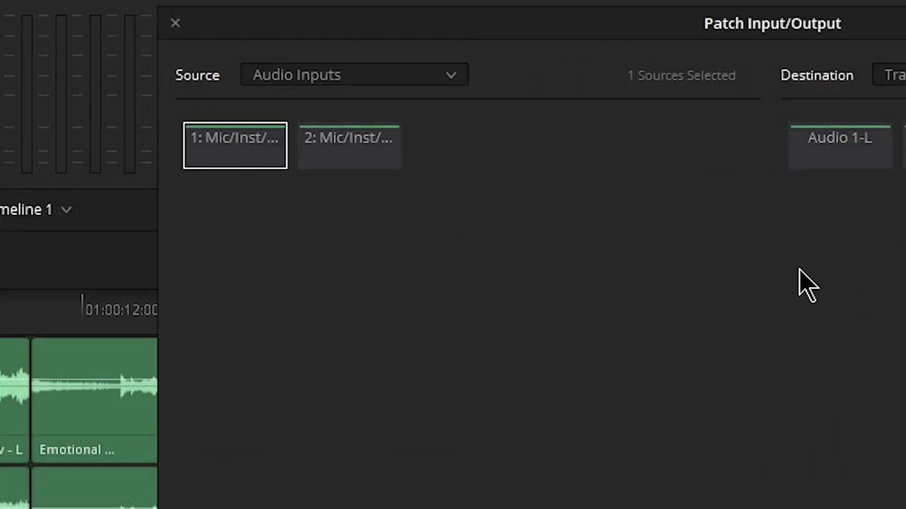
pyautogui.click(872, 141)
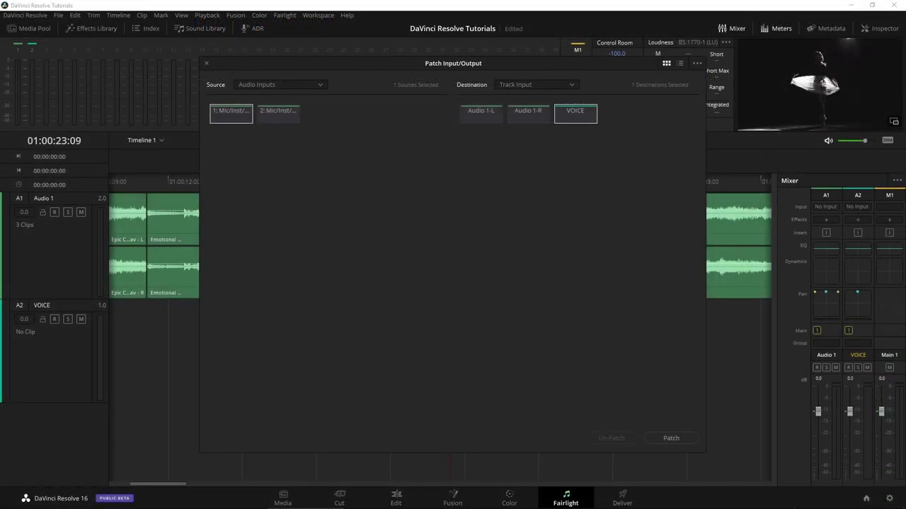
pyautogui.moveTo(814, 505)
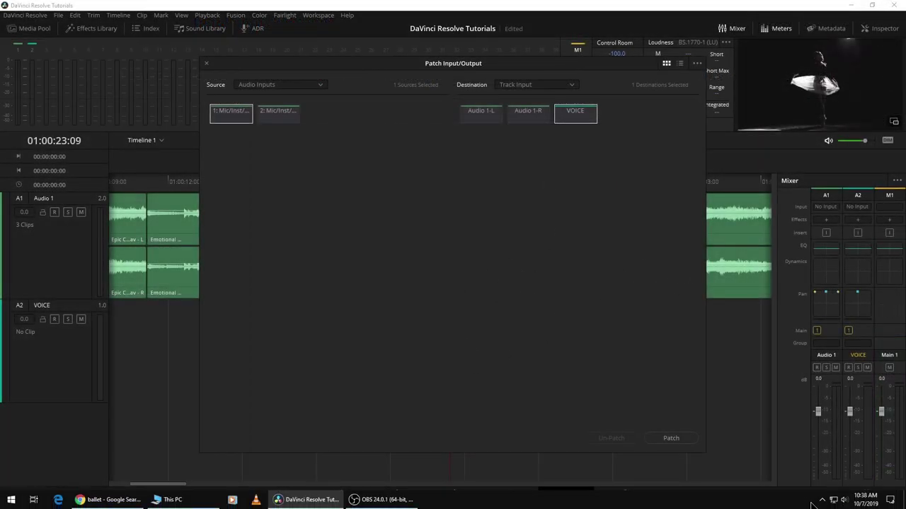
pyautogui.click(843, 499)
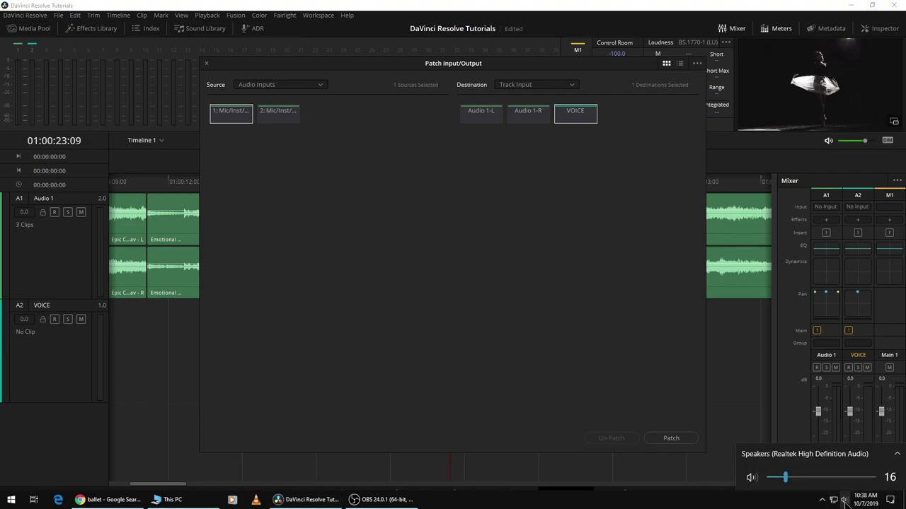
pyautogui.rightClick(844, 500)
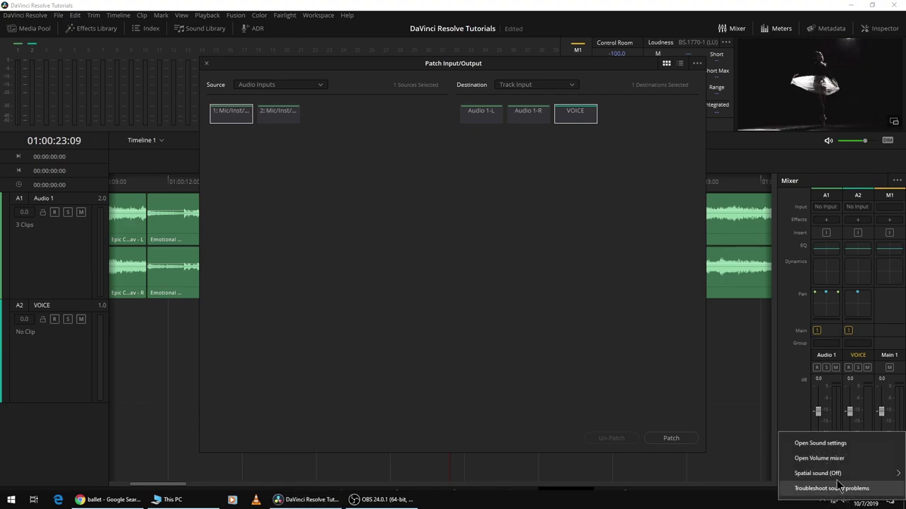
pyautogui.click(835, 446)
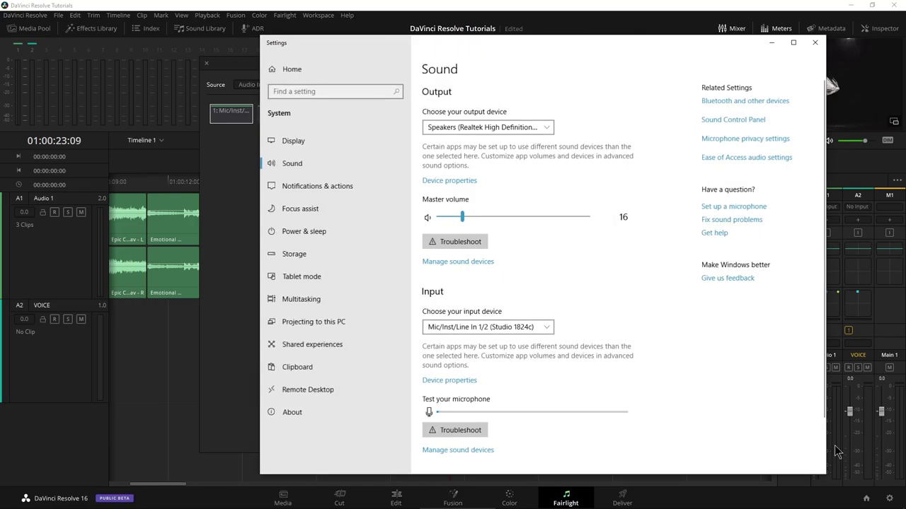
pyautogui.scroll(-2, 668, 316)
pyautogui.scroll(-1, 669, 316)
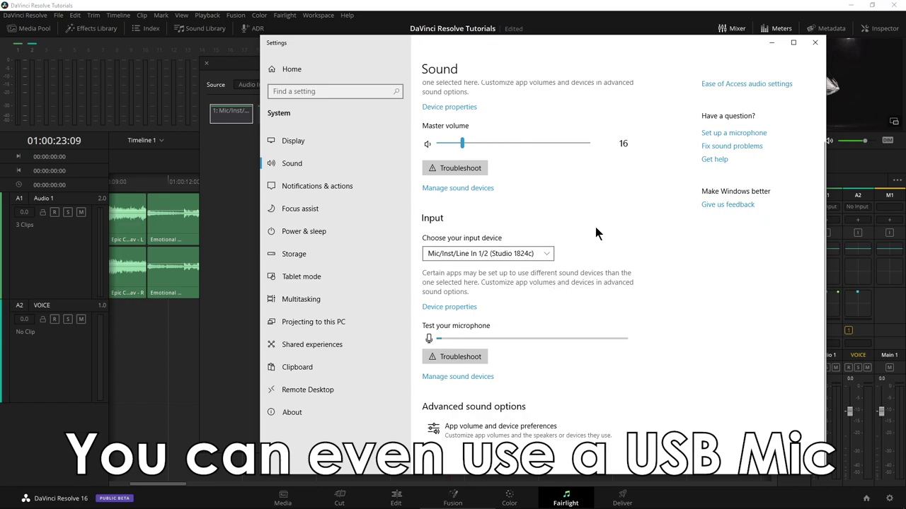
pyautogui.click(495, 256)
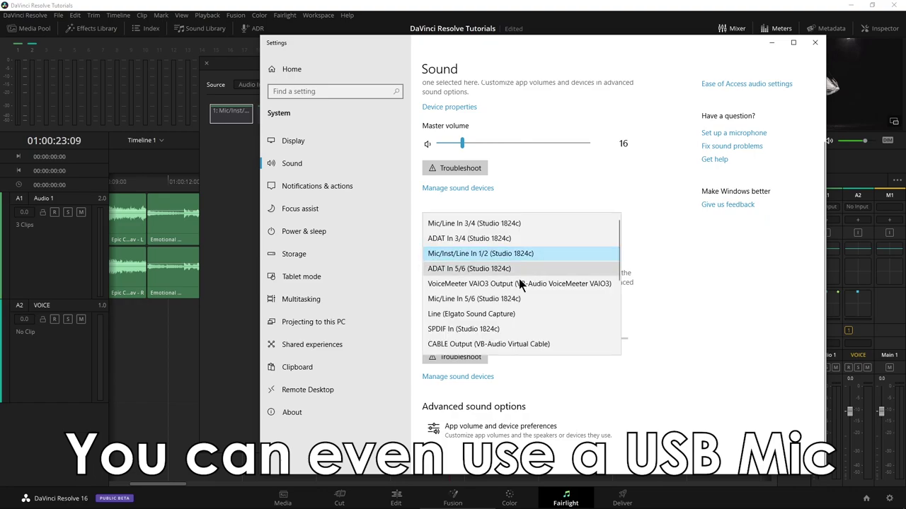
pyautogui.scroll(-2, 511, 313)
pyautogui.scroll(2, 511, 317)
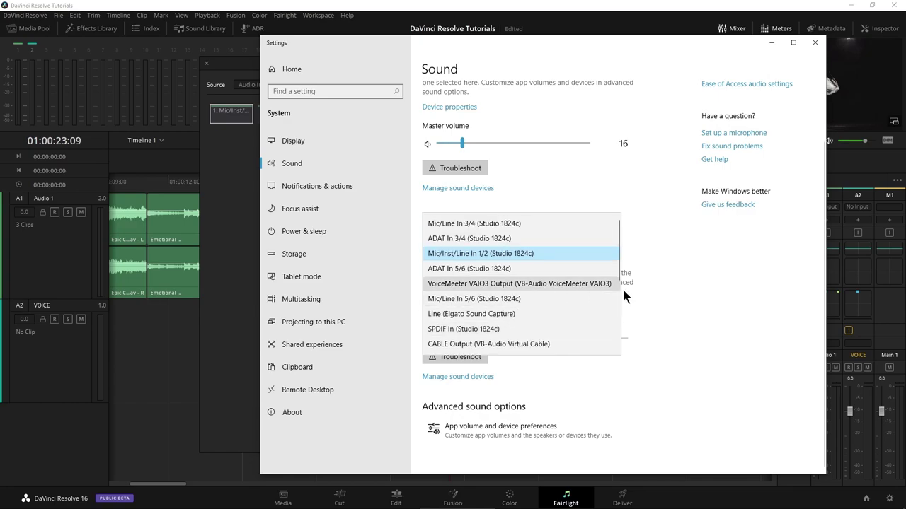
pyautogui.click(722, 291)
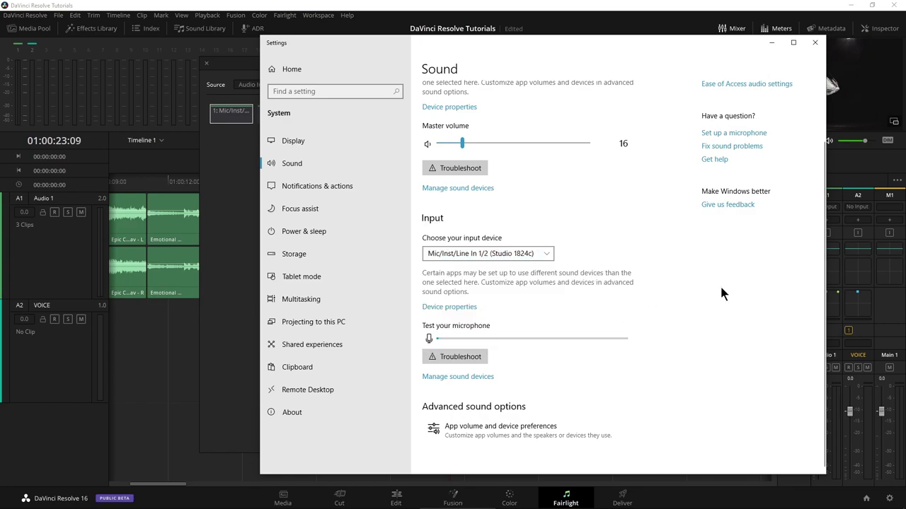
pyautogui.click(814, 43)
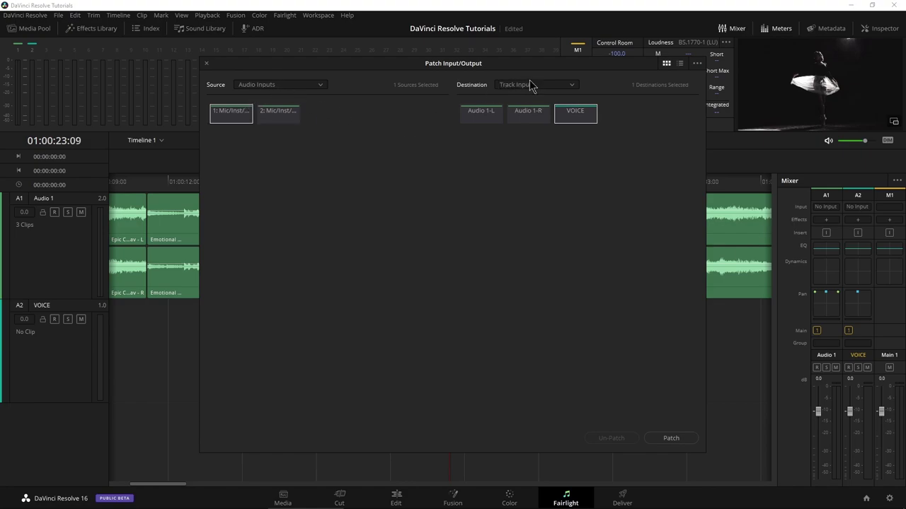
# Step: Patch mic input 1 to VOICE, close the patch window, and arm VOICE for recording
pyautogui.click(670, 439)
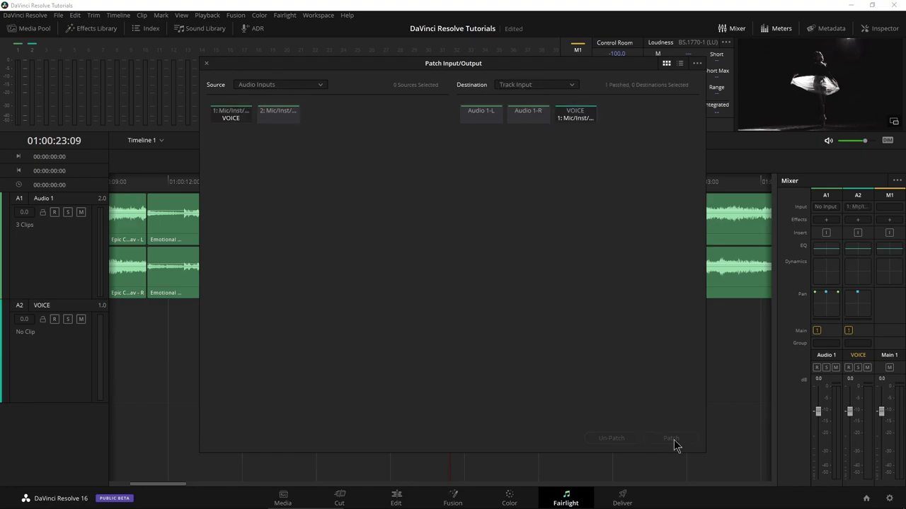
pyautogui.click(207, 63)
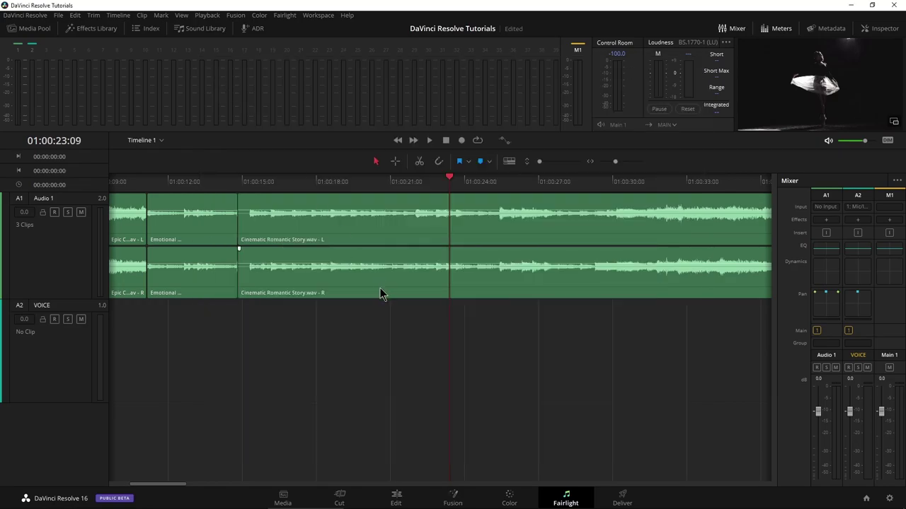
pyautogui.click(55, 320)
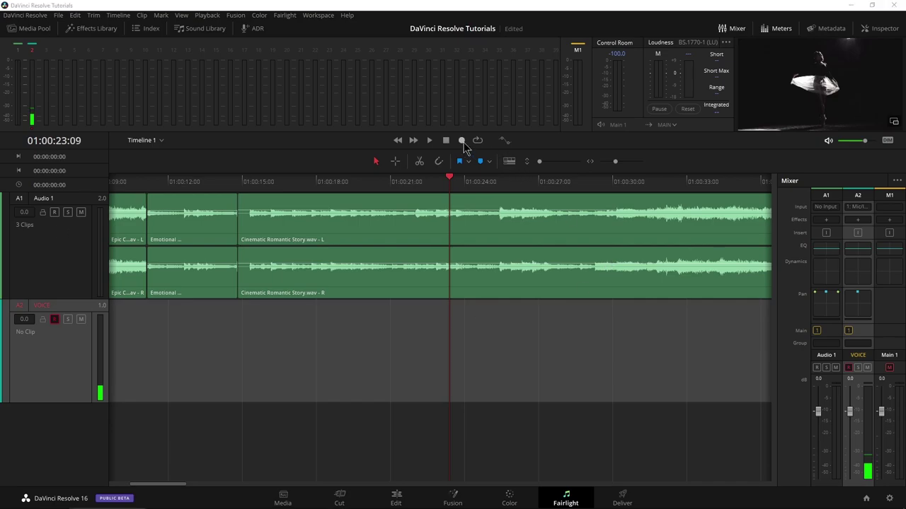
# Step: Record the voiceover onto the armed VOICE track, starting around 01:00:23
pyautogui.click(462, 141)
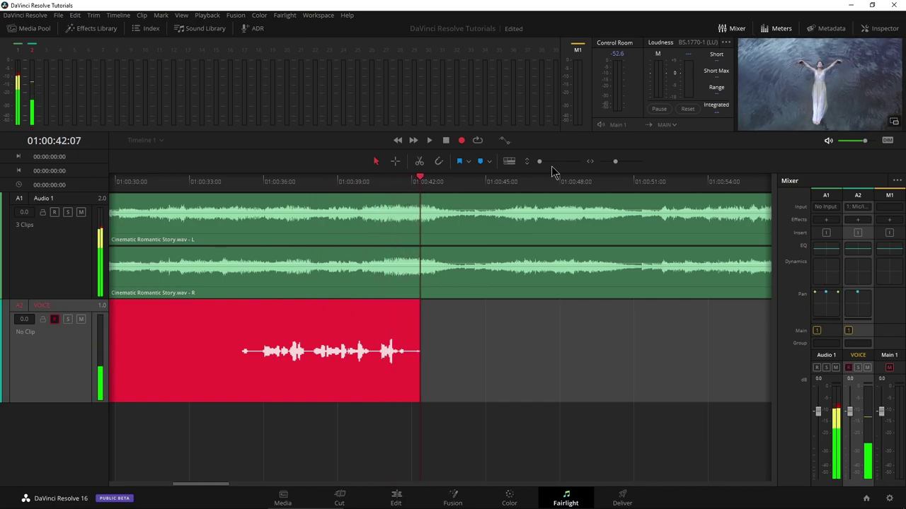
# Step: Stop recording and play back the new voice clip
pyautogui.click(461, 140)
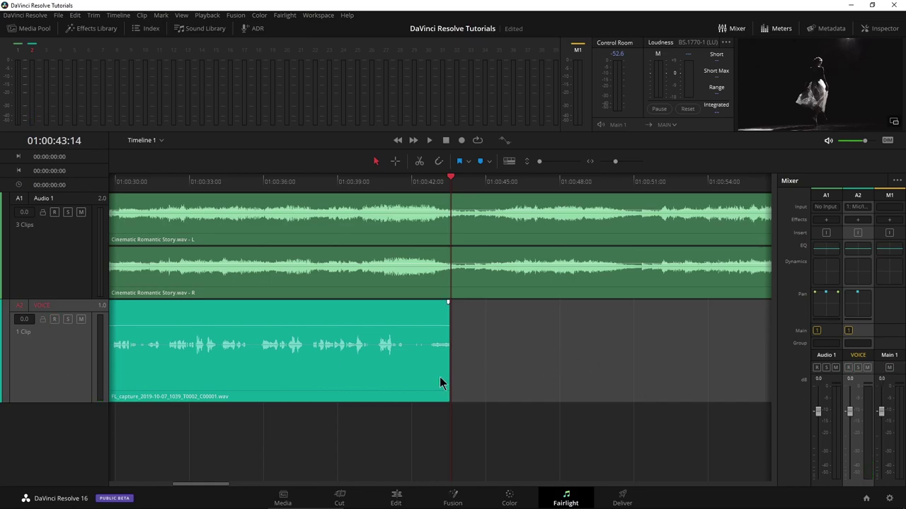
pyautogui.hscroll(-6, 435, 375)
pyautogui.hscroll(2, 331, 307)
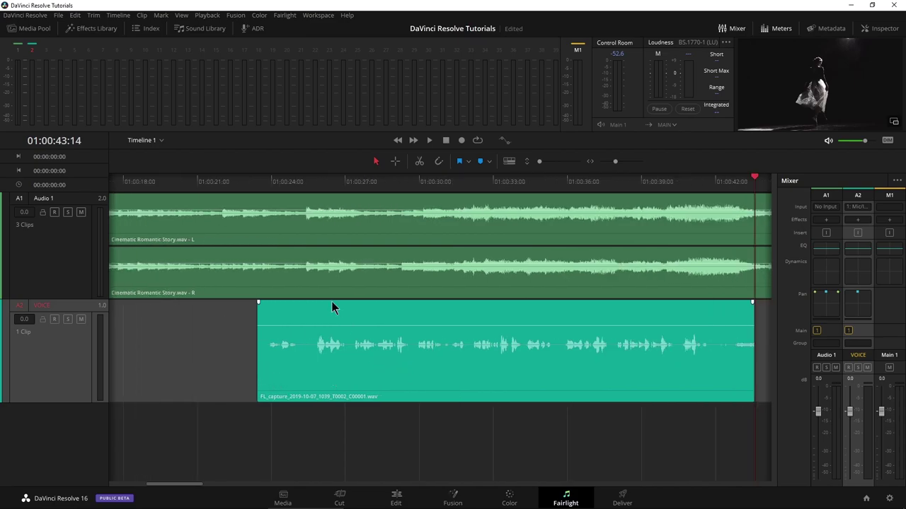
pyautogui.click(323, 197)
pyautogui.press('space')
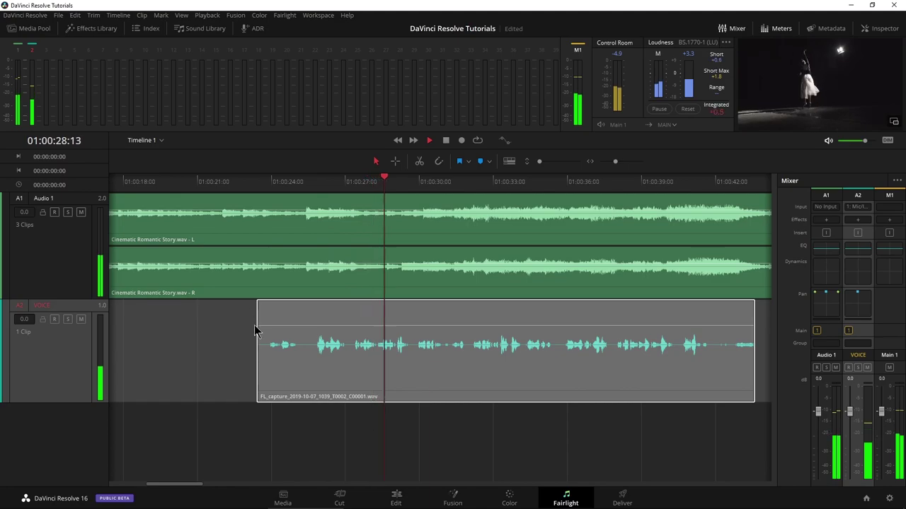
# Step: Mute the Audio 1 music and raise the VOICE clip's volume, then listen back
pyautogui.click(81, 212)
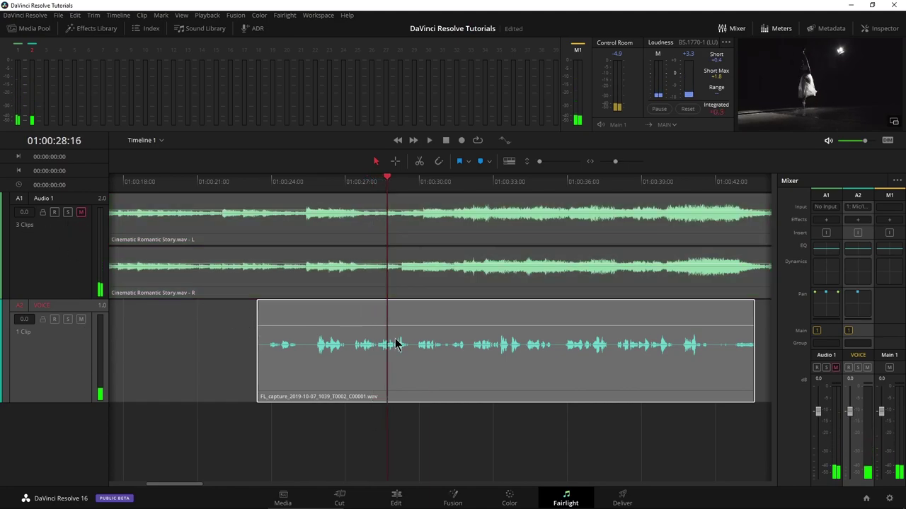
pyautogui.moveTo(464, 326); pyautogui.dragTo(466, 315)
pyautogui.press('space')
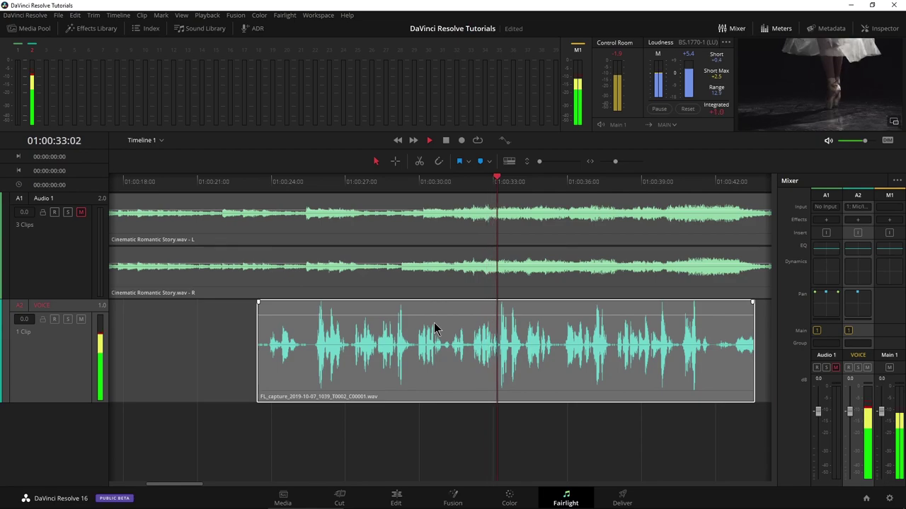
pyautogui.press('space')
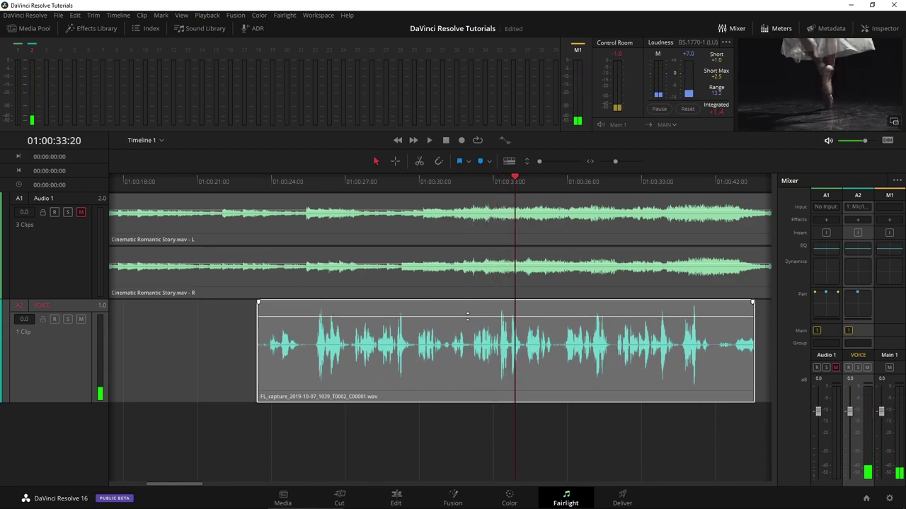
# Step: Trim the VOICE clip's silent start so it begins near 01:00:25
pyautogui.moveTo(301, 187); pyautogui.dragTo(270, 210)
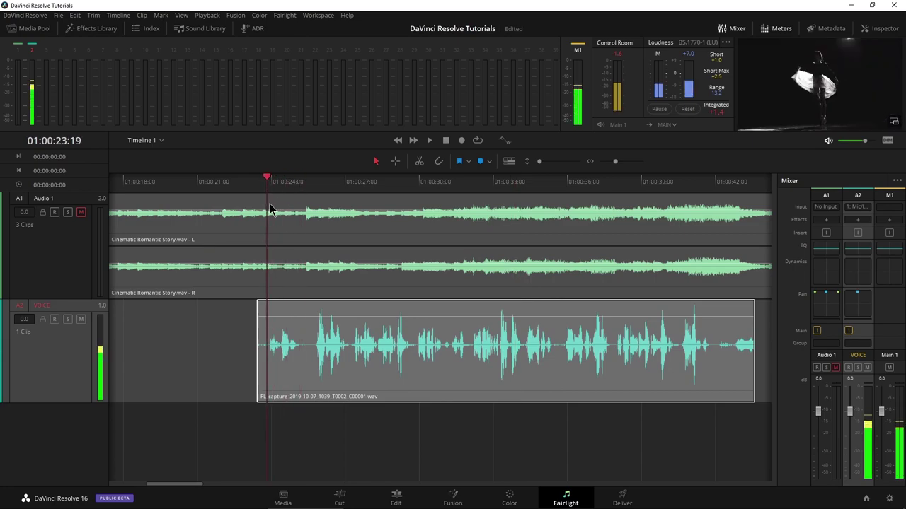
pyautogui.press('space')
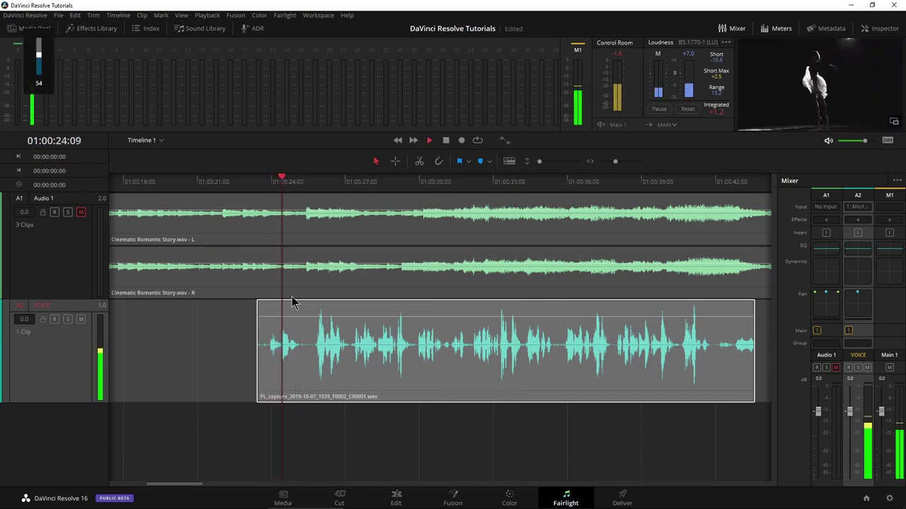
pyautogui.moveTo(259, 349); pyautogui.dragTo(313, 349)
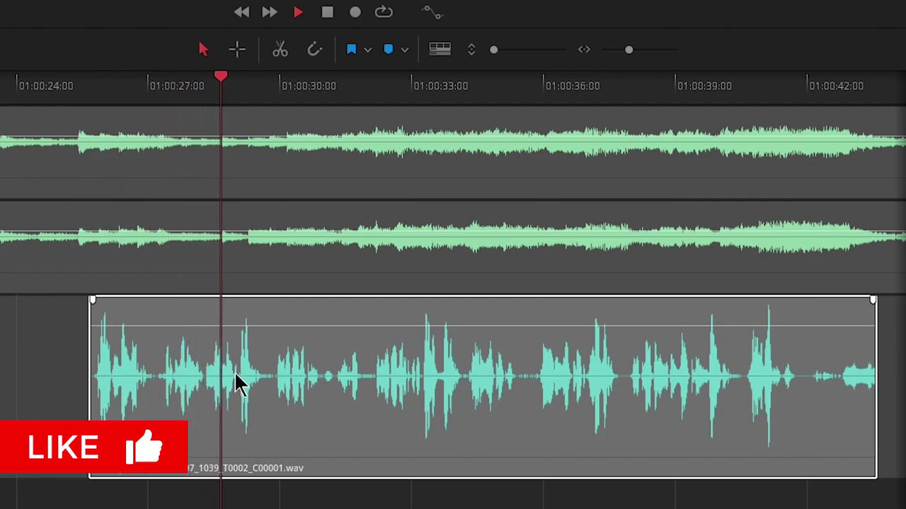
# Step: Select a time range inside the VOICE clip and delete that stretch of voiceover
pyautogui.press('space')
pyautogui.click(276, 371)
pyautogui.click(237, 50)
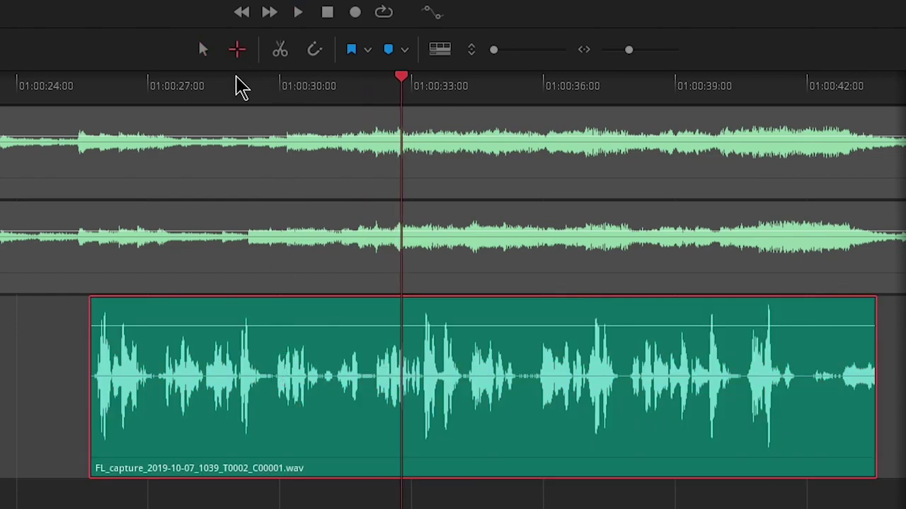
pyautogui.moveTo(274, 340); pyautogui.dragTo(372, 409)
pyautogui.press('Delete')
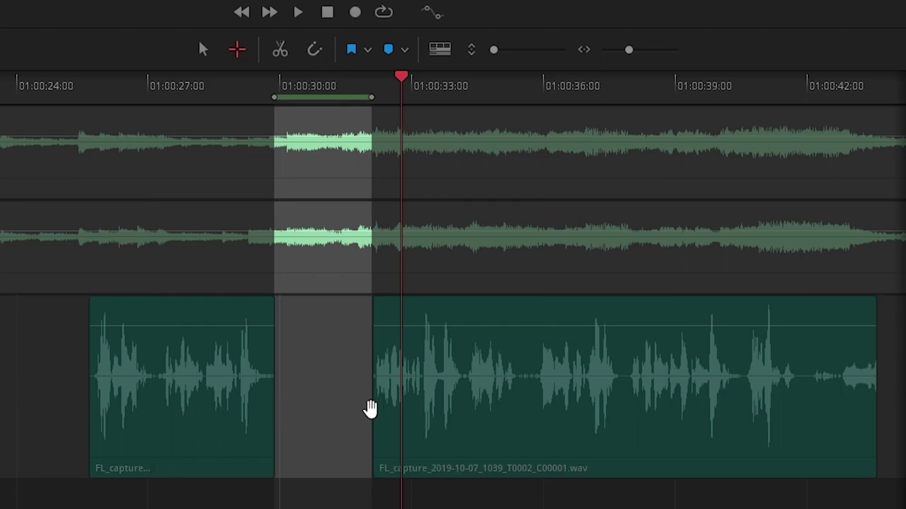
pyautogui.click(228, 108)
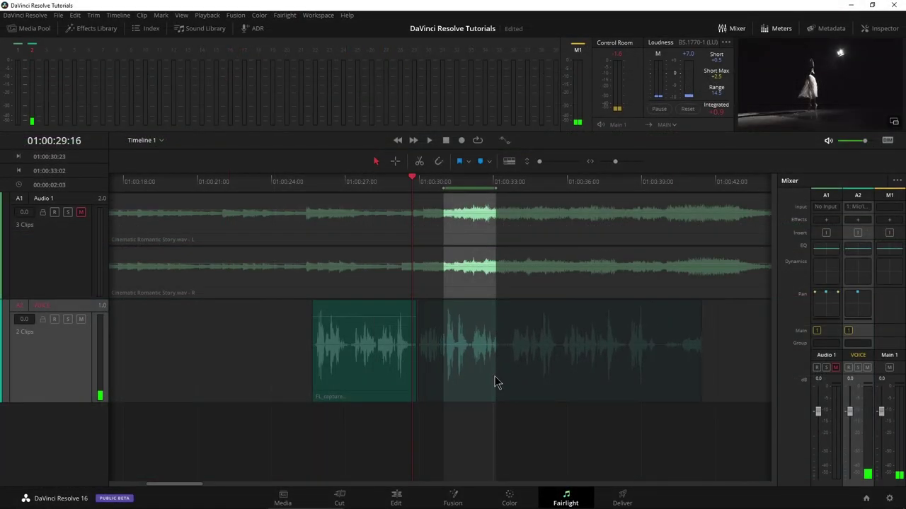
# Step: Trim the first clip's end and slide the second clip left to butt against it
pyautogui.click(492, 376)
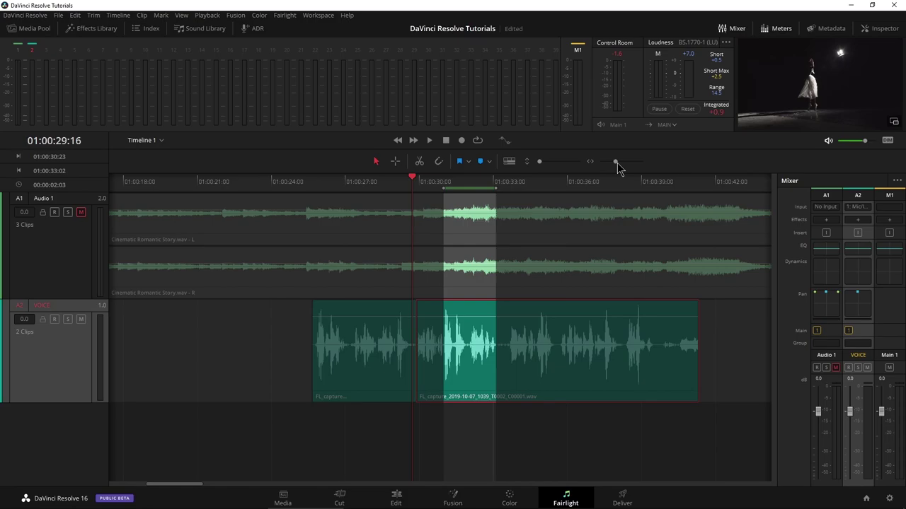
pyautogui.moveTo(615, 162); pyautogui.dragTo(619, 163)
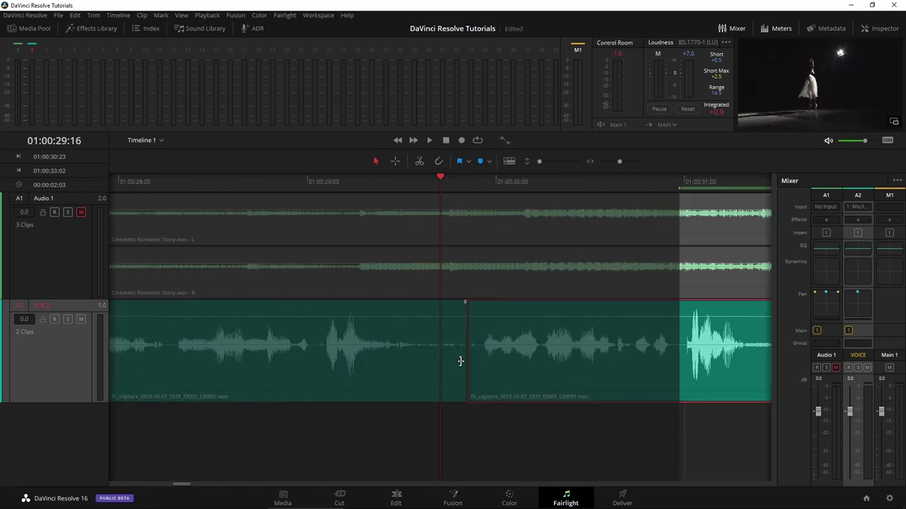
pyautogui.moveTo(460, 361); pyautogui.dragTo(381, 310)
pyautogui.moveTo(535, 394); pyautogui.dragTo(499, 373)
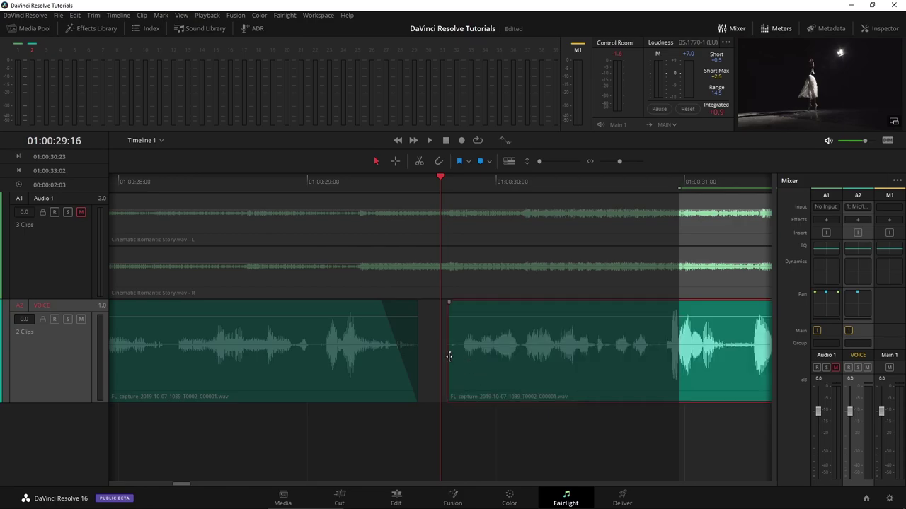
pyautogui.moveTo(448, 356); pyautogui.dragTo(459, 332)
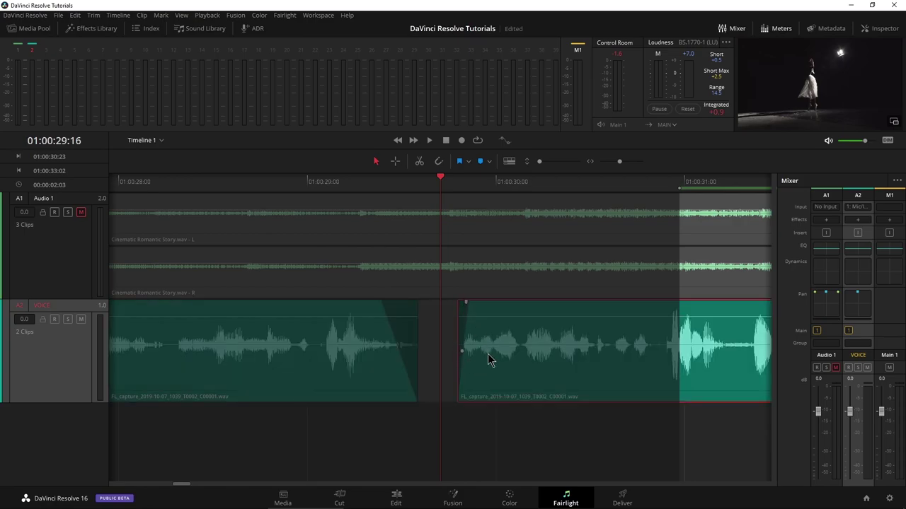
pyautogui.moveTo(488, 359); pyautogui.dragTo(464, 375)
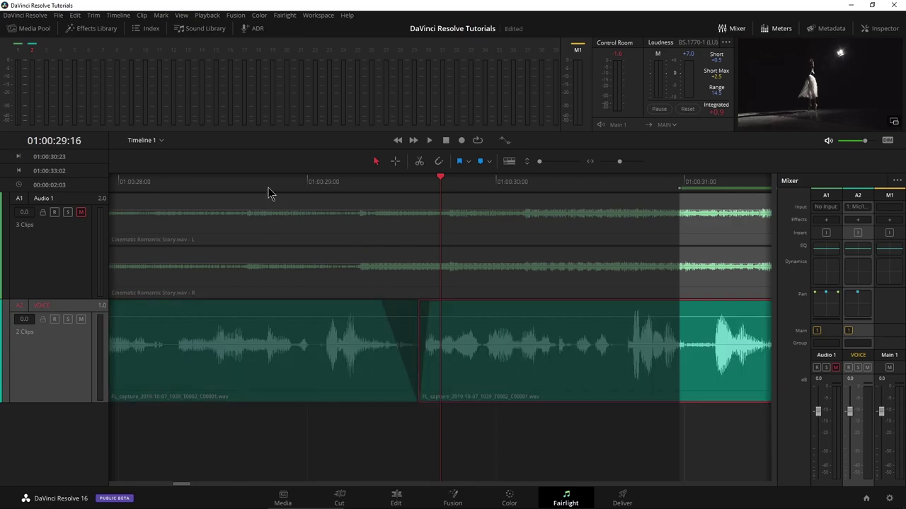
# Step: Nudge the second voice clip slightly right and play back across the join
pyautogui.press('space')
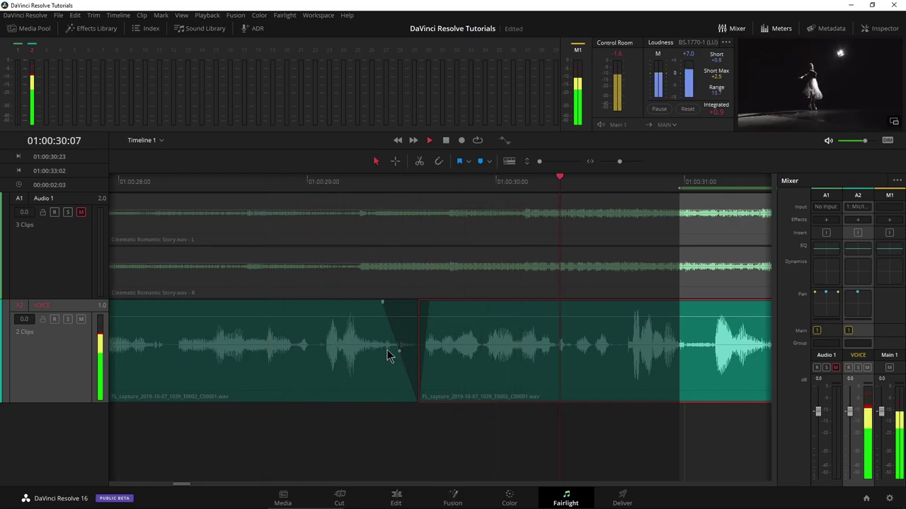
pyautogui.moveTo(467, 377); pyautogui.dragTo(481, 376)
pyautogui.click(336, 193)
pyautogui.press('space')
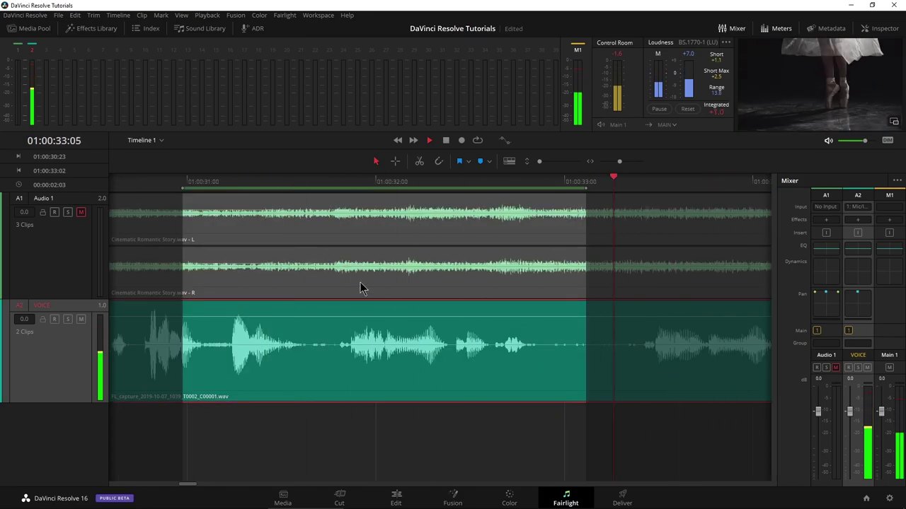
pyautogui.press('space')
# Step: Extend the range over the pause after 01:00:31:02, delete it, and play back the cut
pyautogui.click(211, 183)
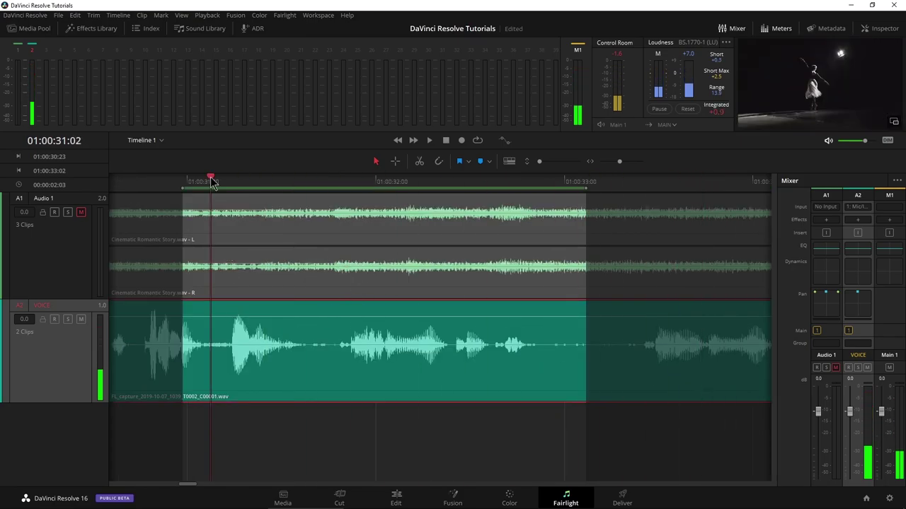
pyautogui.press('space')
pyautogui.press('space')
pyautogui.moveTo(671, 428); pyautogui.dragTo(226, 396)
pyautogui.press('Delete')
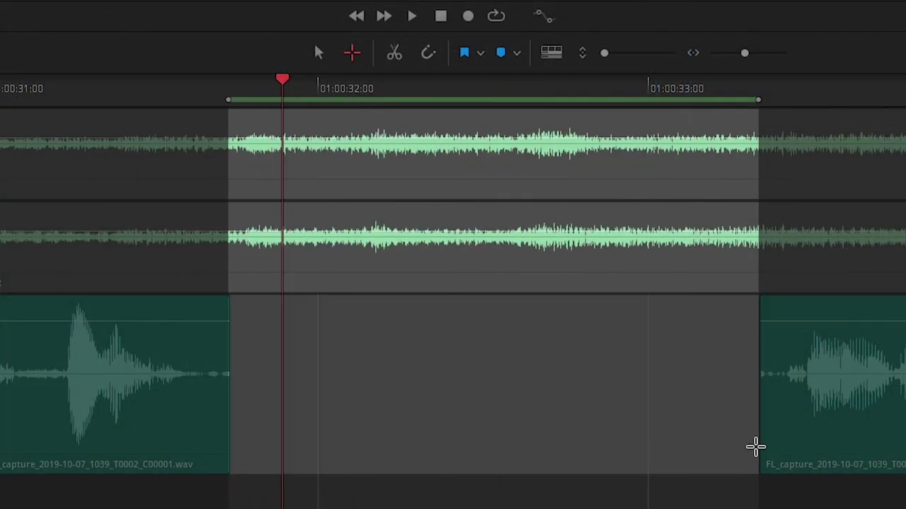
pyautogui.moveTo(816, 446); pyautogui.dragTo(584, 445)
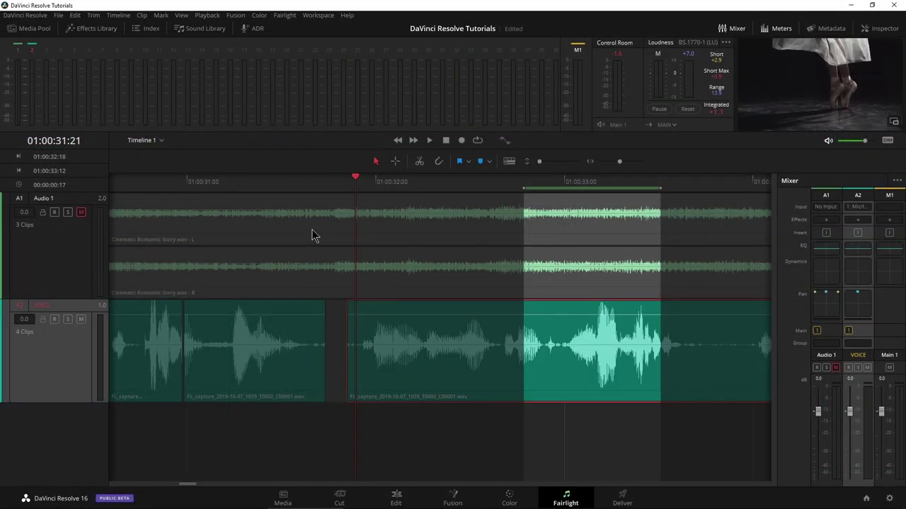
pyautogui.click(237, 191)
pyautogui.press('space')
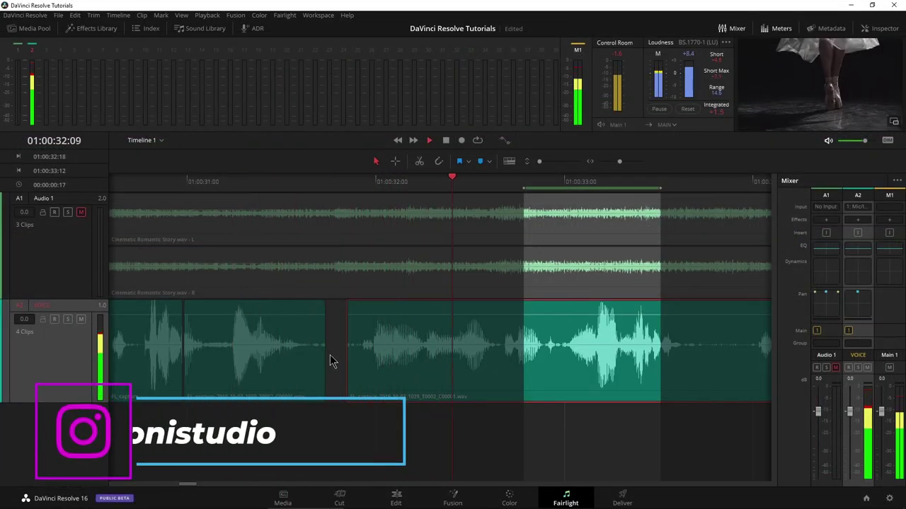
# Step: Trim the right voice clip's head, fade out the left clip's tail, and unmute Audio 1
pyautogui.moveTo(347, 355)
pyautogui.mouseDown()
pyautogui.moveTo(396, 374)
pyautogui.moveTo(353, 368)
pyautogui.mouseUp()
pyautogui.moveTo(324, 305); pyautogui.dragTo(303, 306)
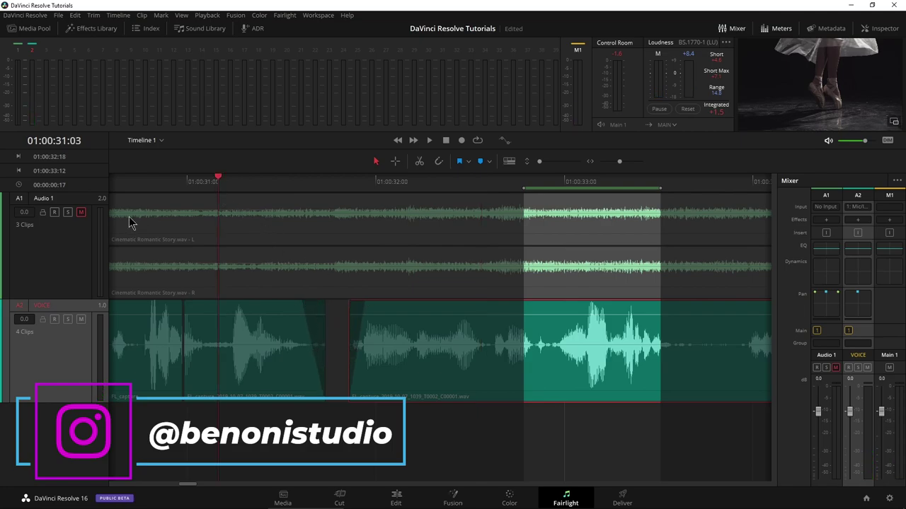
pyautogui.click(81, 213)
pyautogui.press('space')
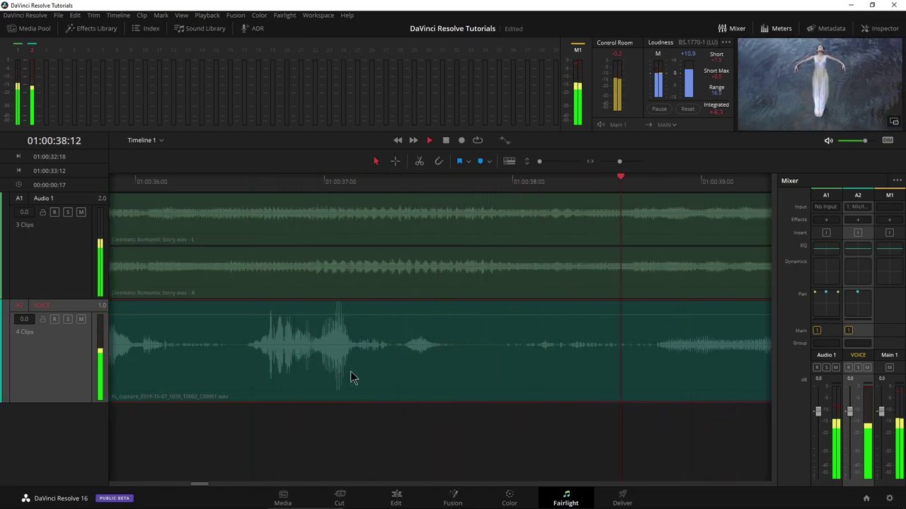
# Step: Stop playback and trim the tail of the last VOICE clip
pyautogui.press('space')
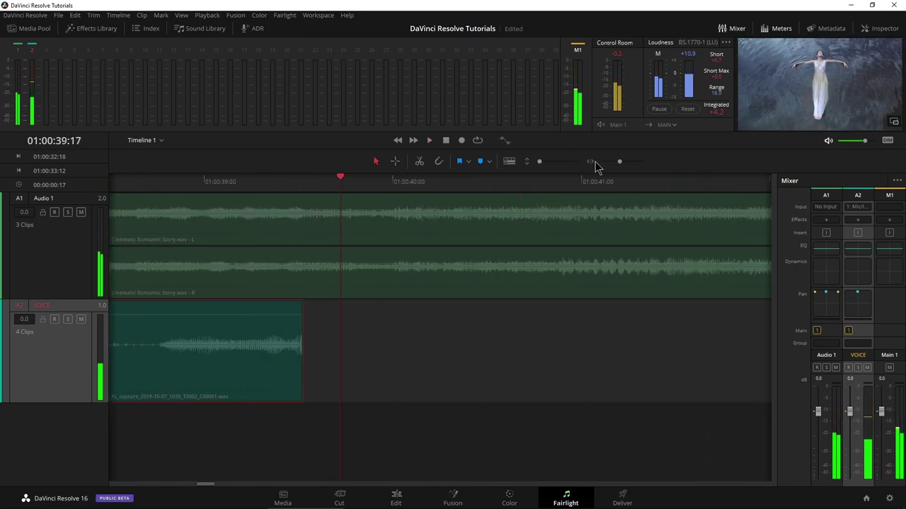
pyautogui.hotkey('ctrl', '-')
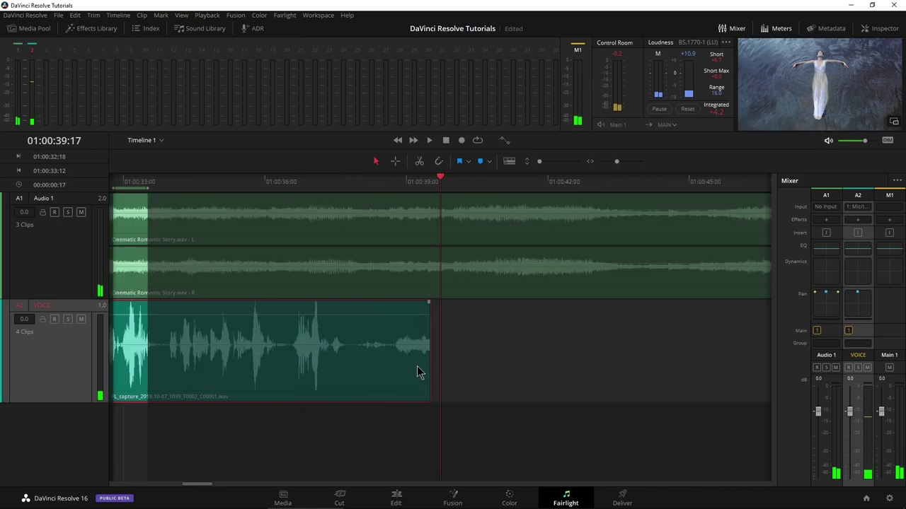
pyautogui.moveTo(428, 366); pyautogui.dragTo(347, 365)
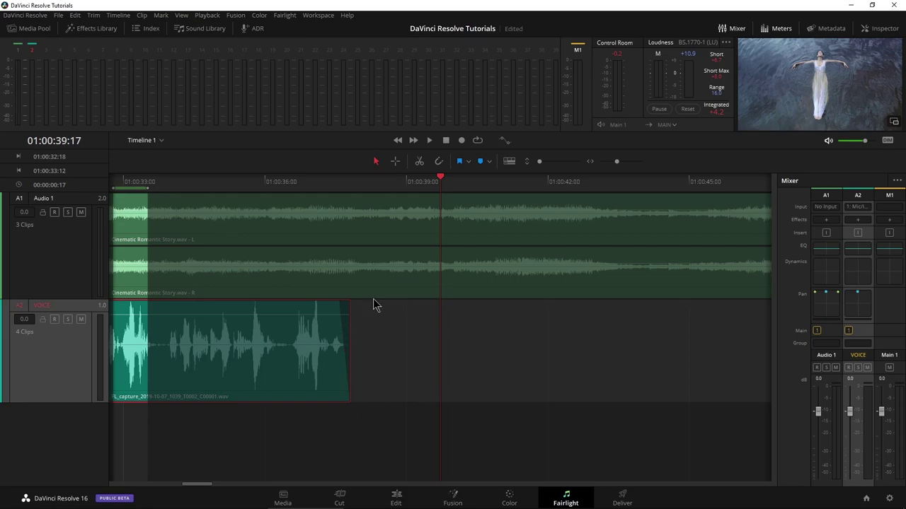
# Step: Zoom back in on the voice clips, park the playhead at 01:00:28:02, and return to Edit
pyautogui.moveTo(617, 165); pyautogui.dragTo(611, 170)
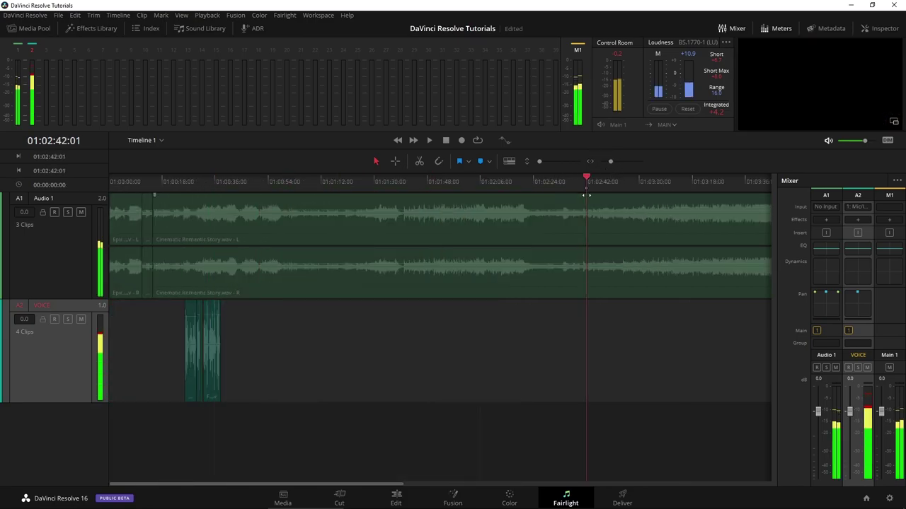
pyautogui.moveTo(226, 186); pyautogui.dragTo(593, 184)
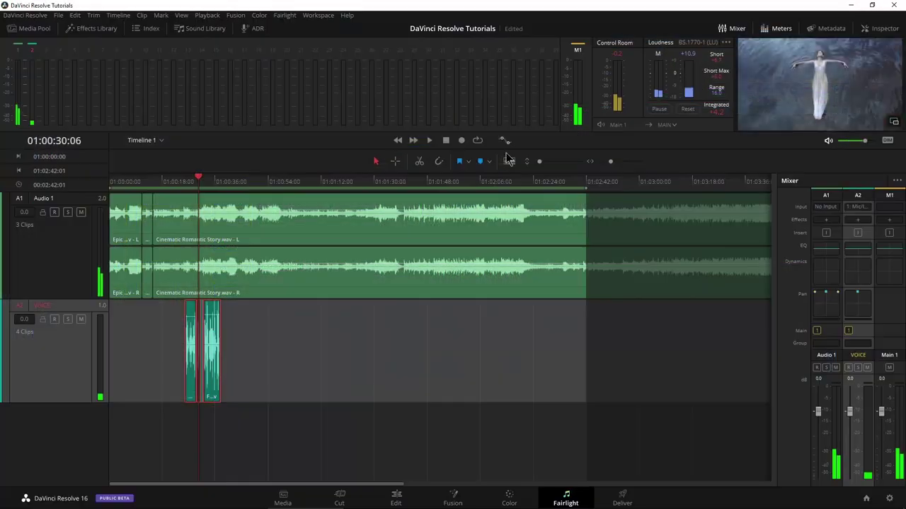
pyautogui.moveTo(613, 165); pyautogui.dragTo(617, 166)
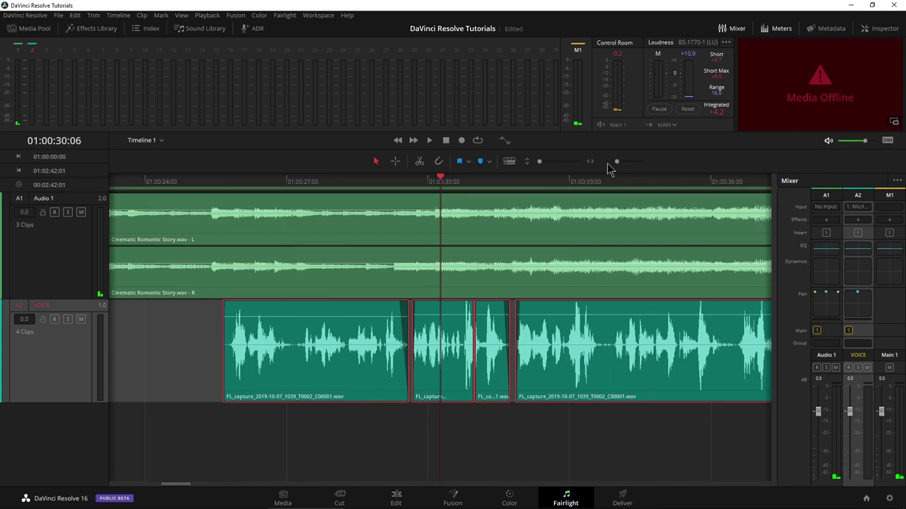
pyautogui.click(339, 183)
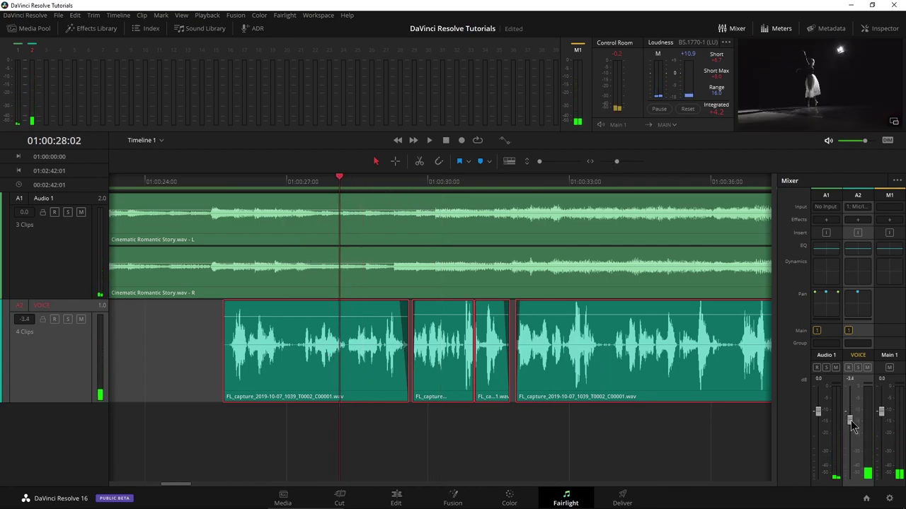
pyautogui.click(395, 498)
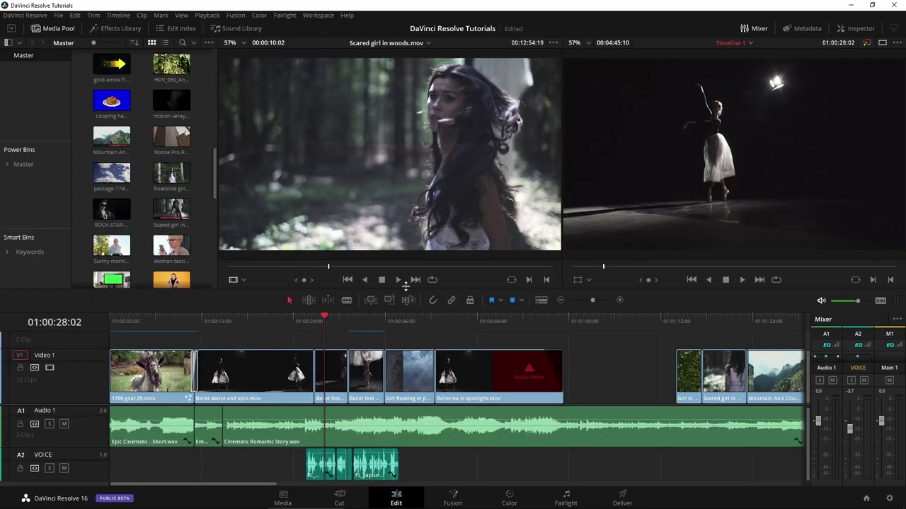
# Step: Enlarge the timeline and the VOICE track height, and zoom in around the playhead
pyautogui.moveTo(405, 285); pyautogui.dragTo(407, 192)
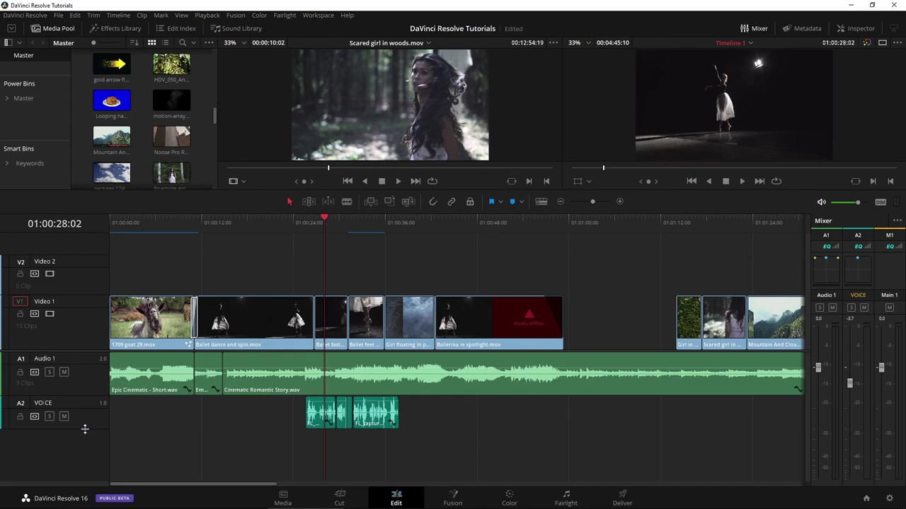
pyautogui.moveTo(84, 429); pyautogui.dragTo(82, 461)
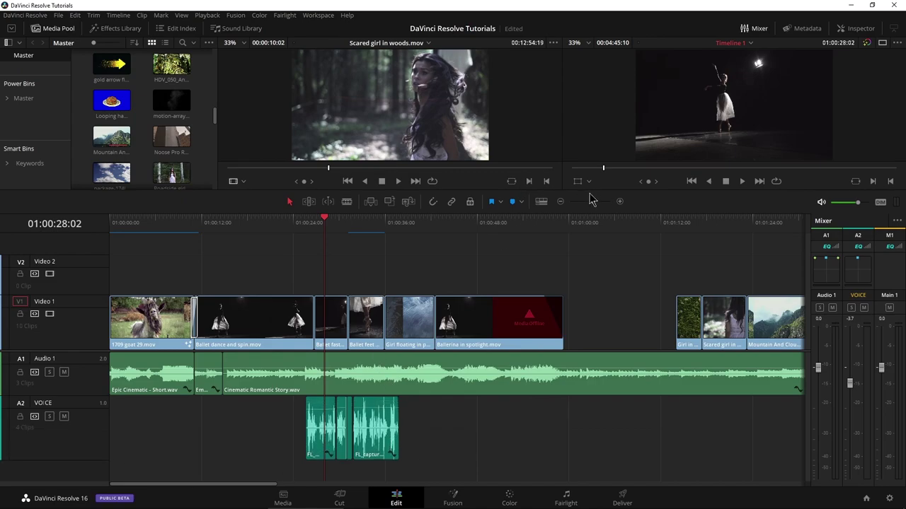
pyautogui.moveTo(591, 202); pyautogui.dragTo(596, 203)
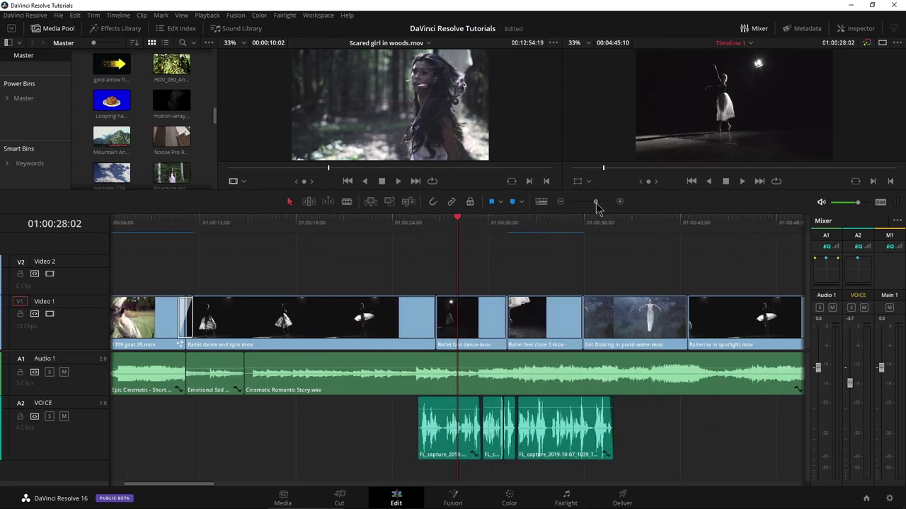
# Step: Play the voice clips against the video, then return to the Fairlight page
pyautogui.click(438, 231)
pyautogui.press('space')
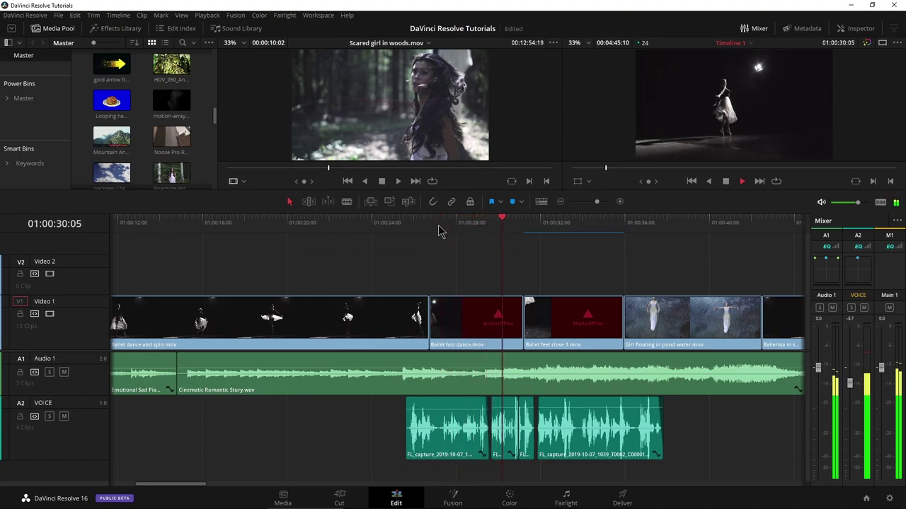
pyautogui.press('space')
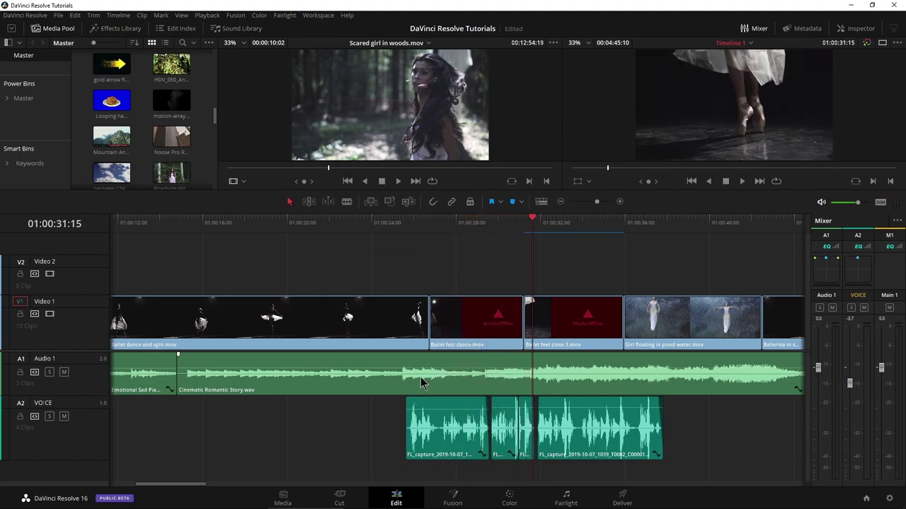
pyautogui.click(566, 498)
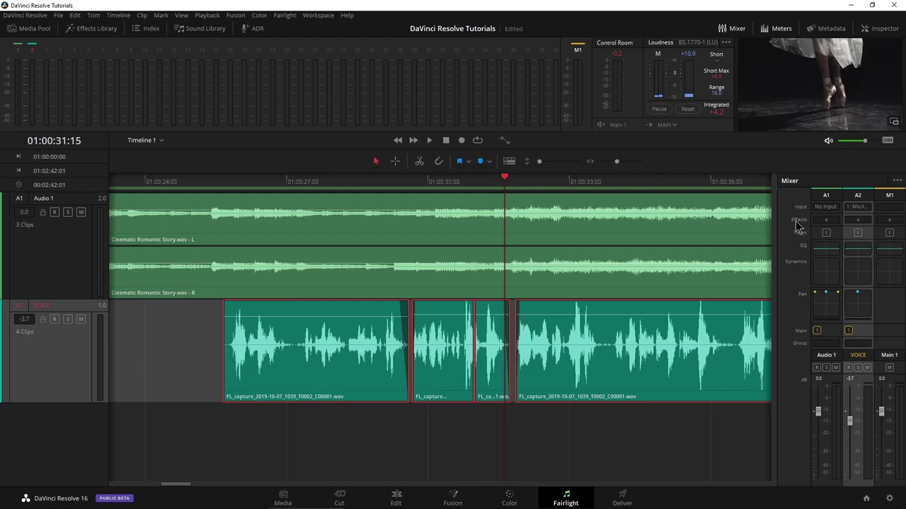
# Step: Close the Equalizer - VOICE window
pyautogui.click(864, 257)
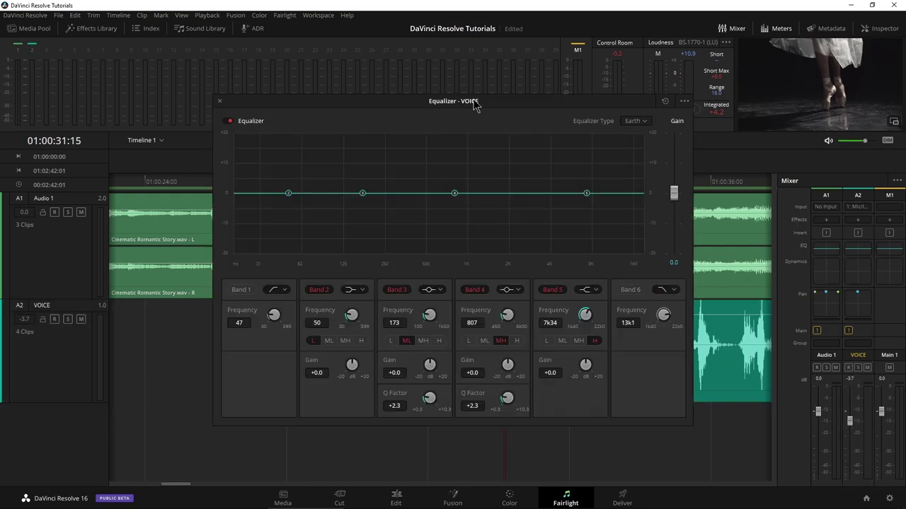
pyautogui.moveTo(474, 104); pyautogui.dragTo(443, 97)
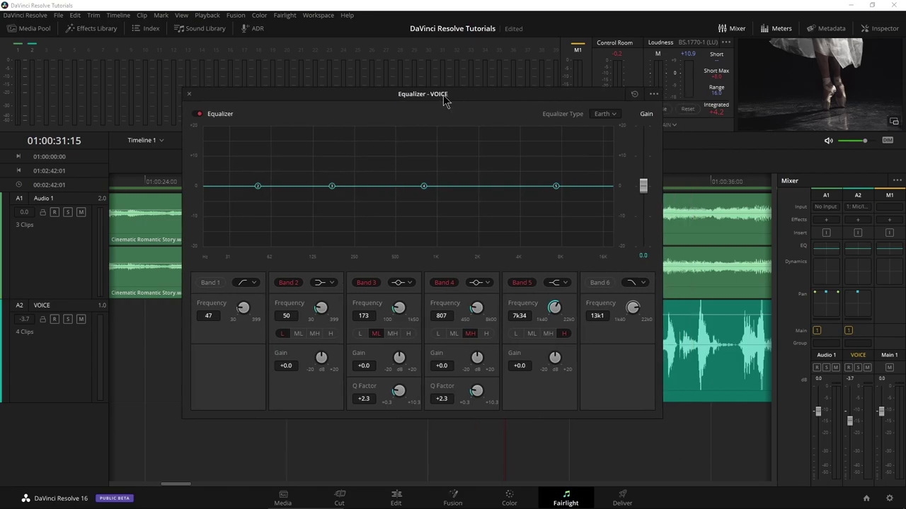
pyautogui.click(189, 95)
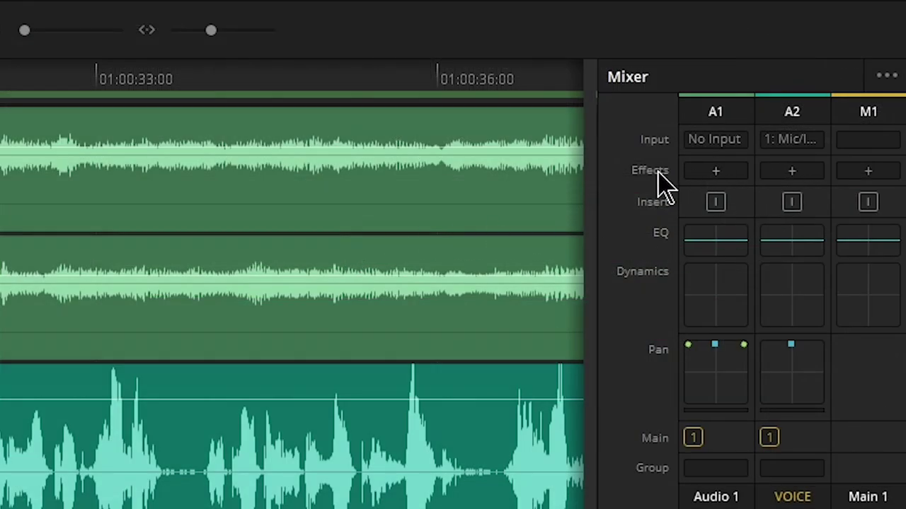
# Step: Browse the VOICE track's VST effects list, then bring up the Effects Library
pyautogui.click(790, 174)
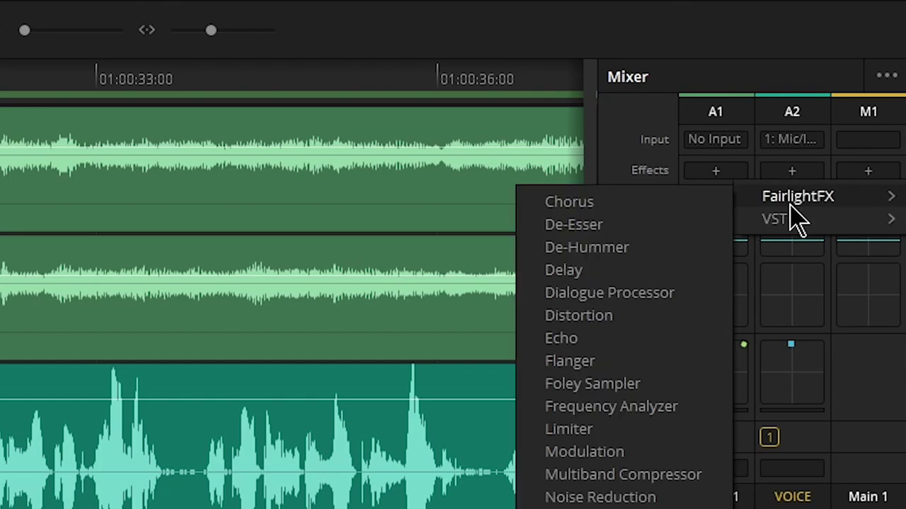
pyautogui.moveTo(788, 228)
pyautogui.scroll(-1, 623, 230)
pyautogui.scroll(-10, 623, 230)
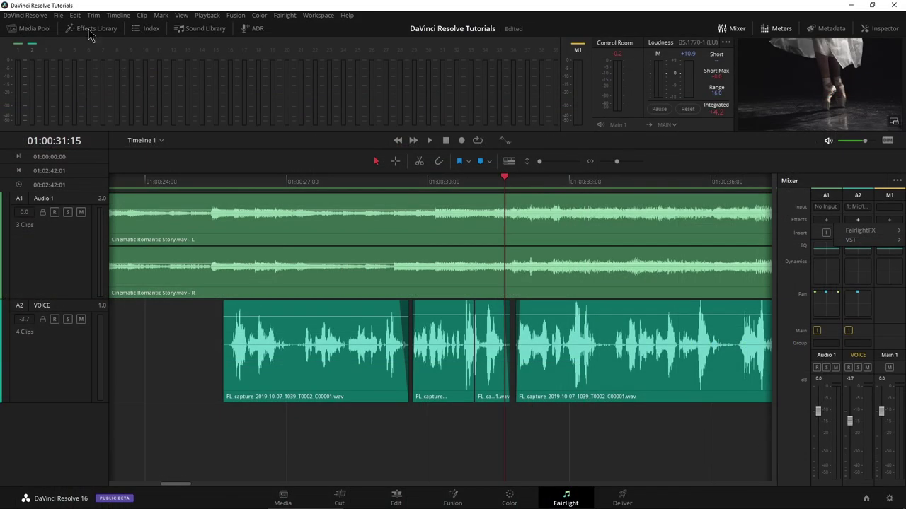
pyautogui.click(89, 33)
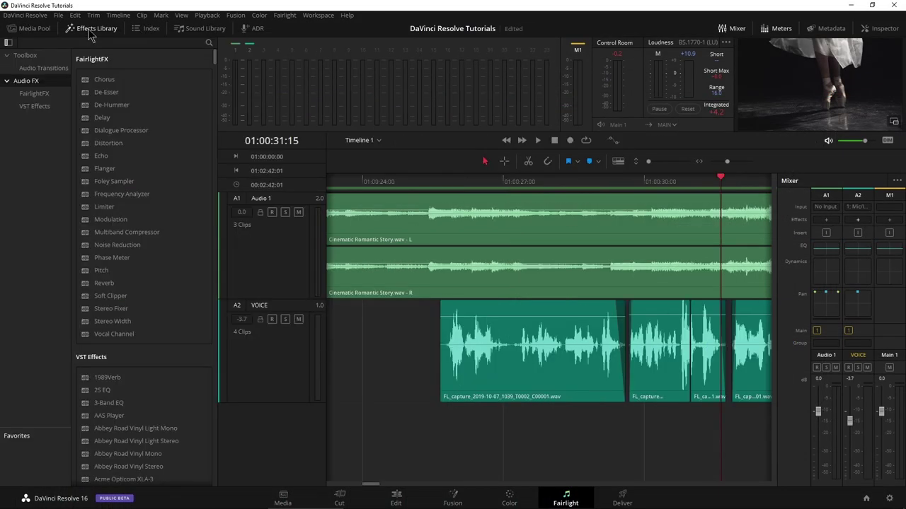
# Step: Filter the Effects Library to VST Effects matching 'necta'
pyautogui.click(34, 106)
pyautogui.click(209, 44)
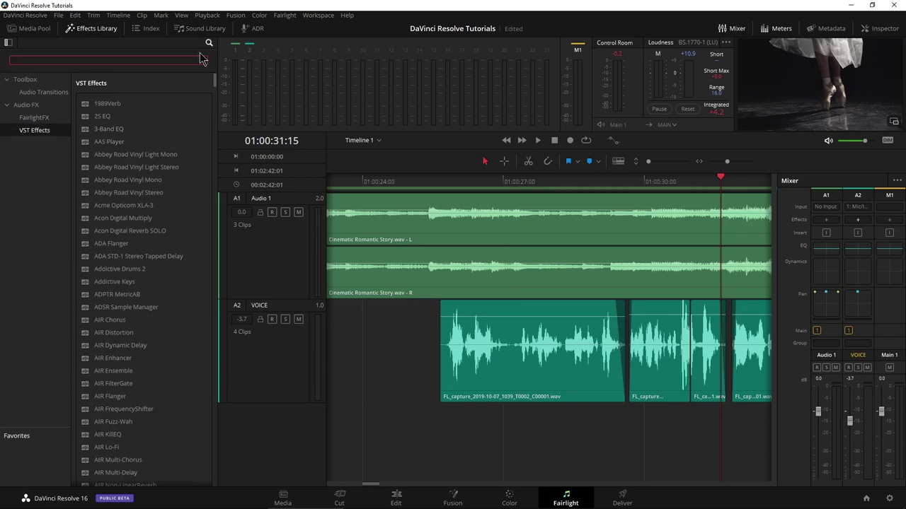
pyautogui.write('nectar')
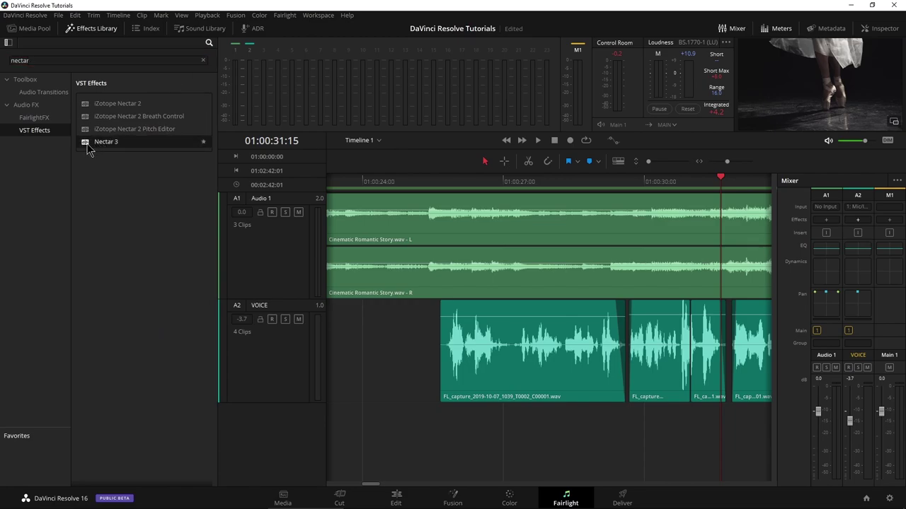
# Step: Apply Nectar 3 to the first VOICE clip and close its plugin window
pyautogui.moveTo(88, 148); pyautogui.dragTo(564, 349)
pyautogui.moveTo(504, 350); pyautogui.dragTo(505, 351)
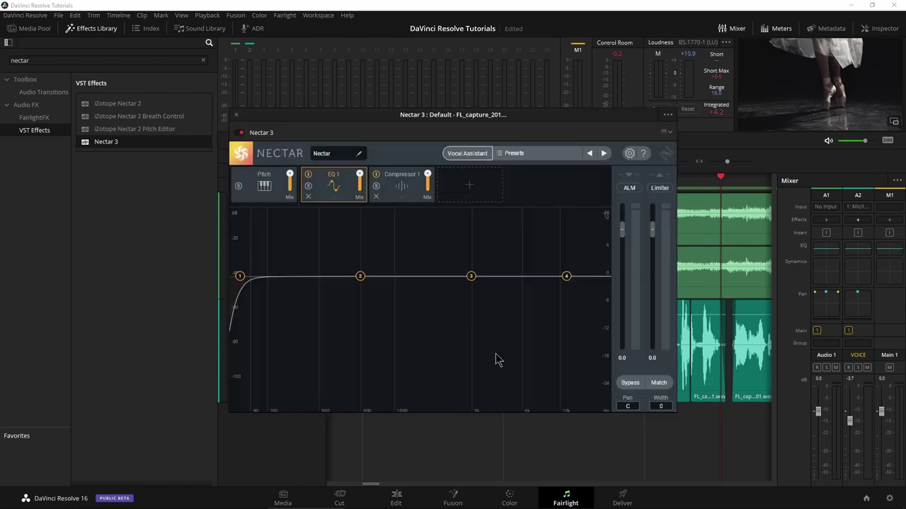
pyautogui.moveTo(566, 117); pyautogui.dragTo(370, 97)
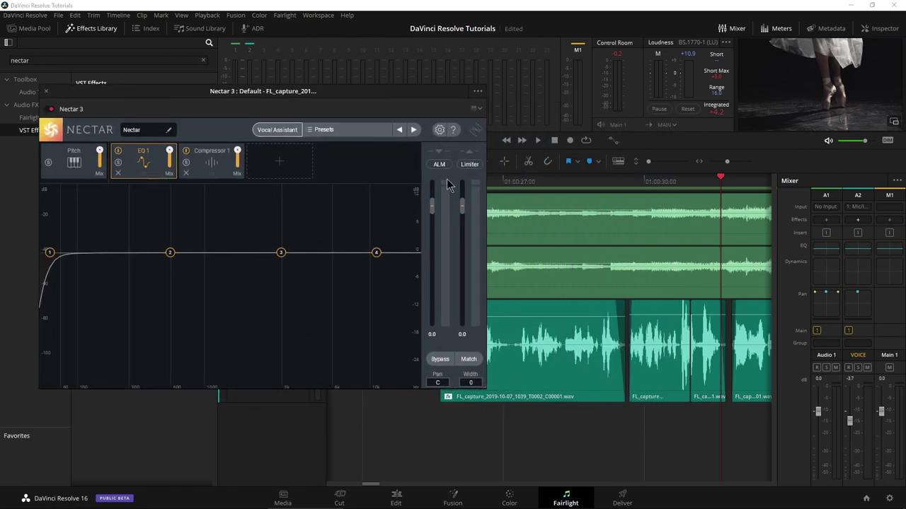
pyautogui.click(676, 369)
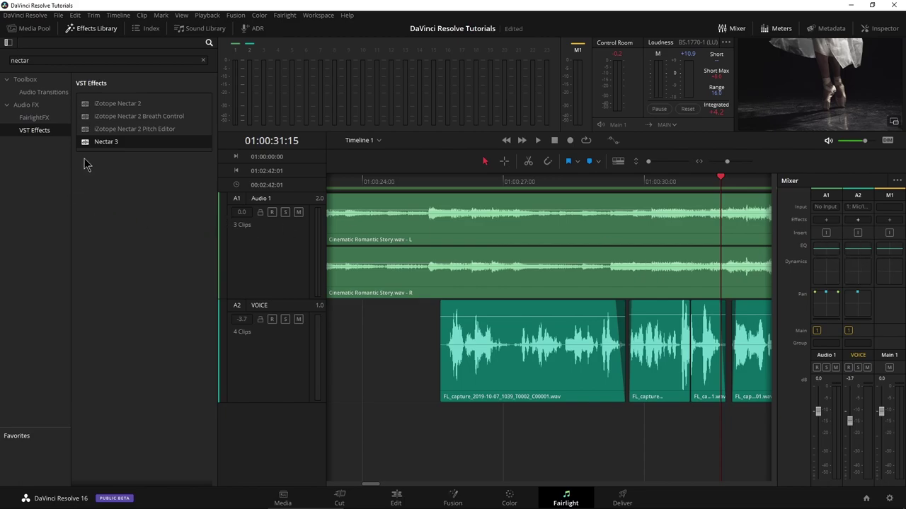
# Step: Add Nectar 3 to the VOICE track's effects slot in the Mixer
pyautogui.moveTo(83, 147); pyautogui.dragTo(850, 237)
pyautogui.moveTo(860, 223); pyautogui.dragTo(858, 219)
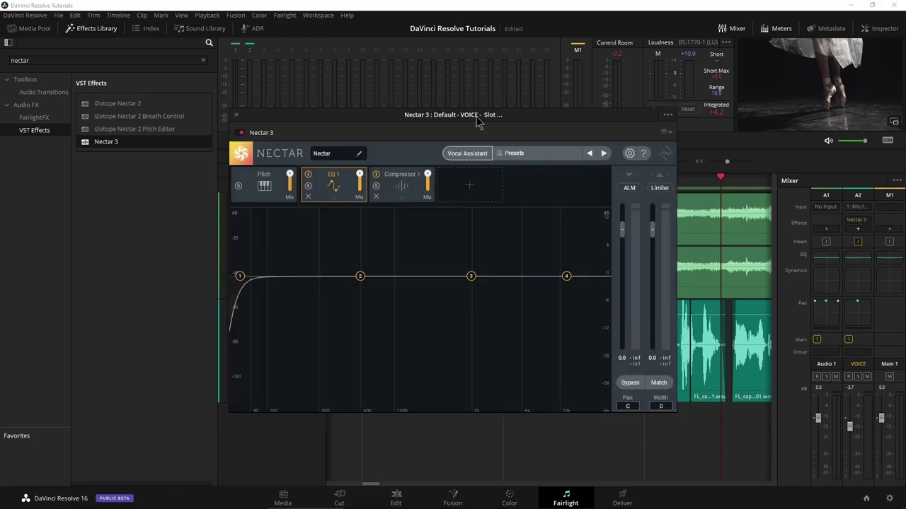
pyautogui.moveTo(478, 121); pyautogui.dragTo(421, 124)
pyautogui.click(733, 32)
pyautogui.click(733, 33)
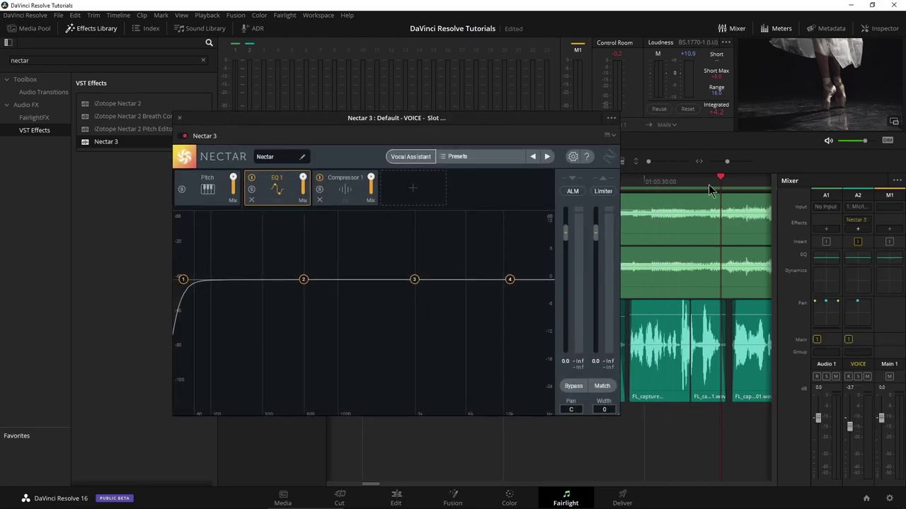
# Step: Load Nectar's Dialogue preset Benoni AT2020 and inspect its 138 Hz bell EQ band
pyautogui.click(453, 156)
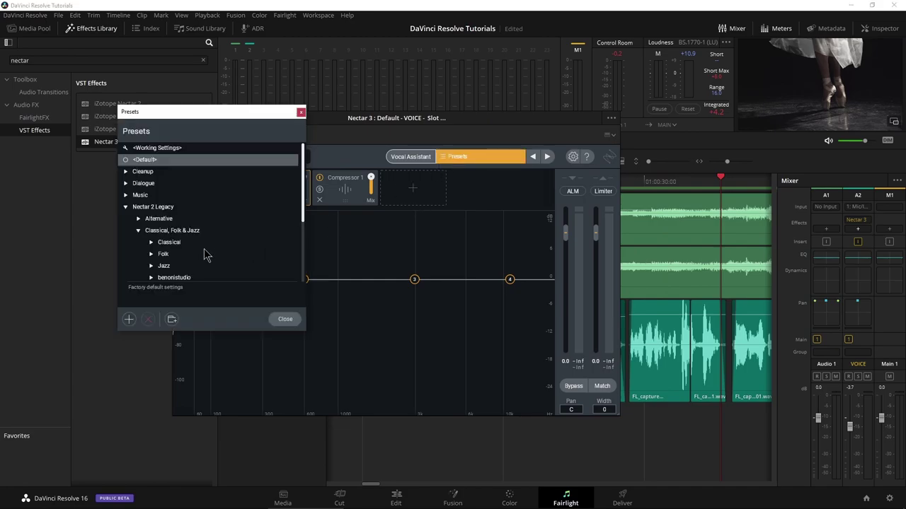
pyautogui.click(126, 186)
pyautogui.scroll(-2, 133, 216)
pyautogui.scroll(1, 133, 221)
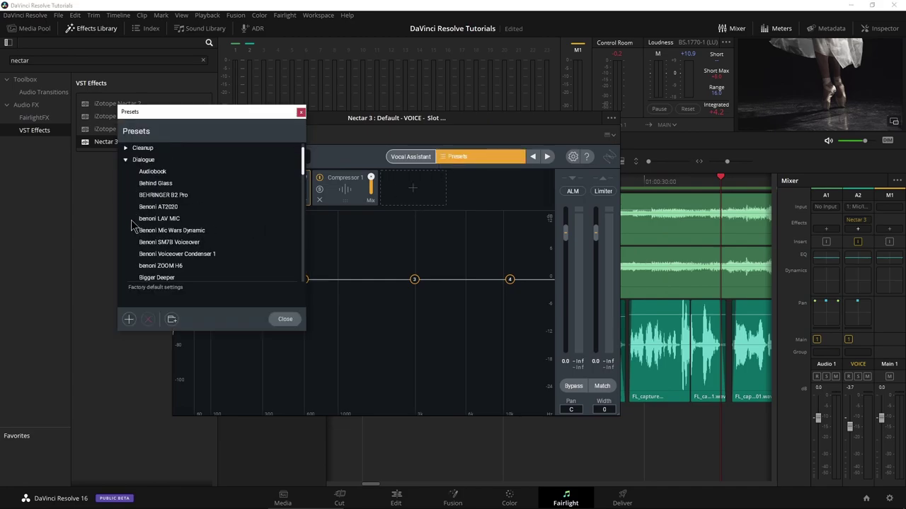
pyautogui.scroll(-2, 131, 225)
pyautogui.scroll(-3, 131, 225)
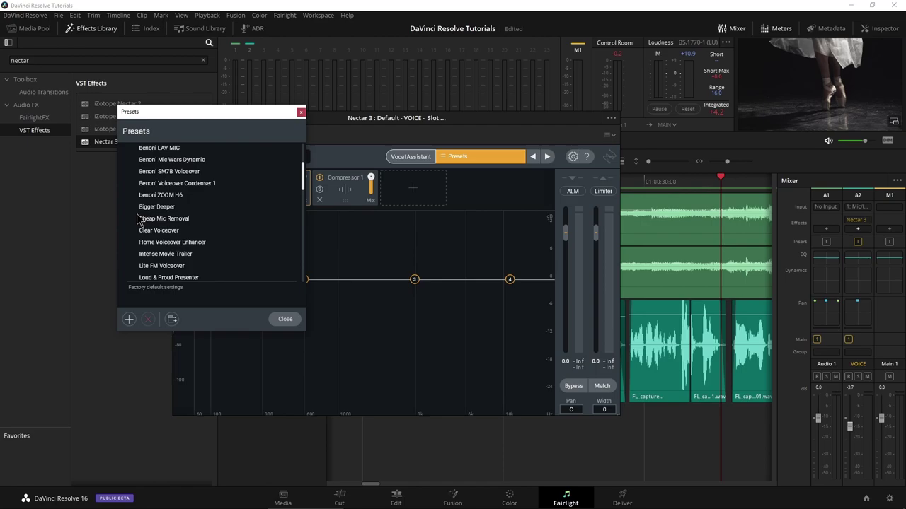
pyautogui.scroll(2, 140, 220)
pyautogui.click(151, 174)
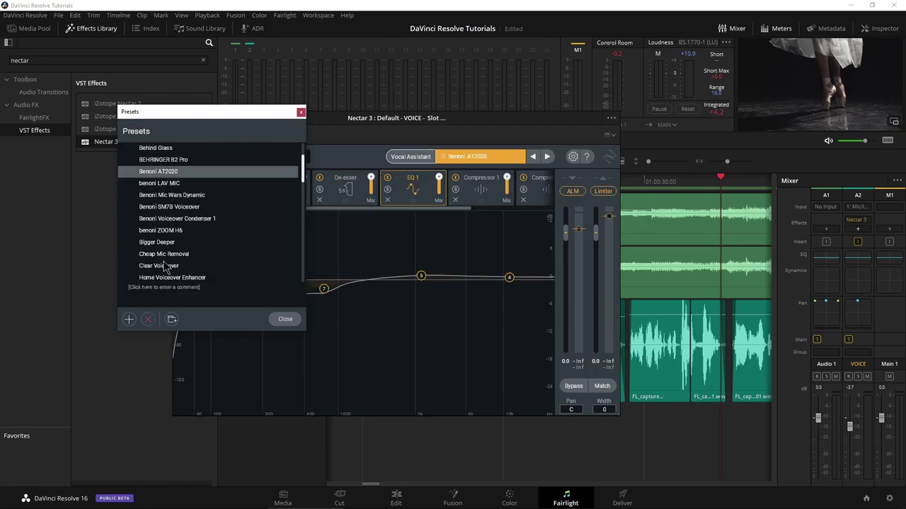
pyautogui.click(284, 320)
pyautogui.click(203, 281)
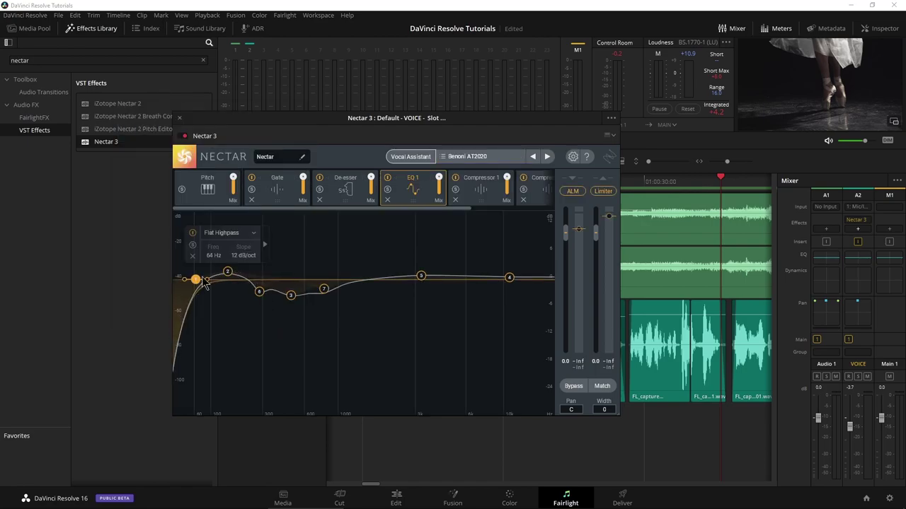
pyautogui.moveTo(226, 273); pyautogui.dragTo(221, 272)
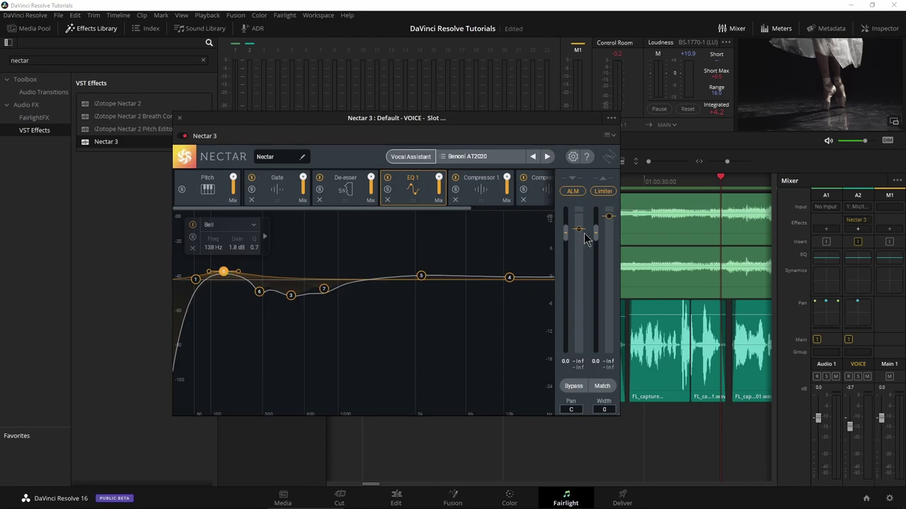
# Step: Play back the timeline to audition the processed voice
pyautogui.moveTo(548, 129); pyautogui.dragTo(456, 143)
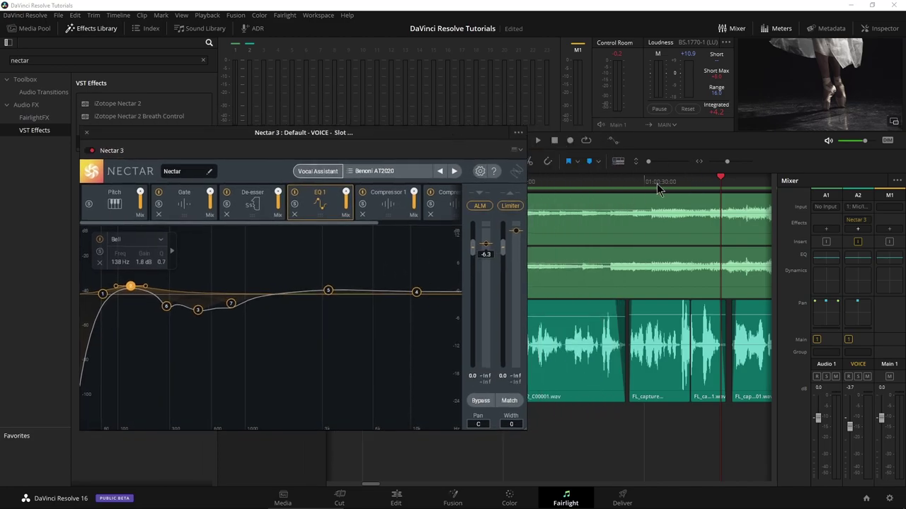
pyautogui.click(546, 186)
pyautogui.press('space')
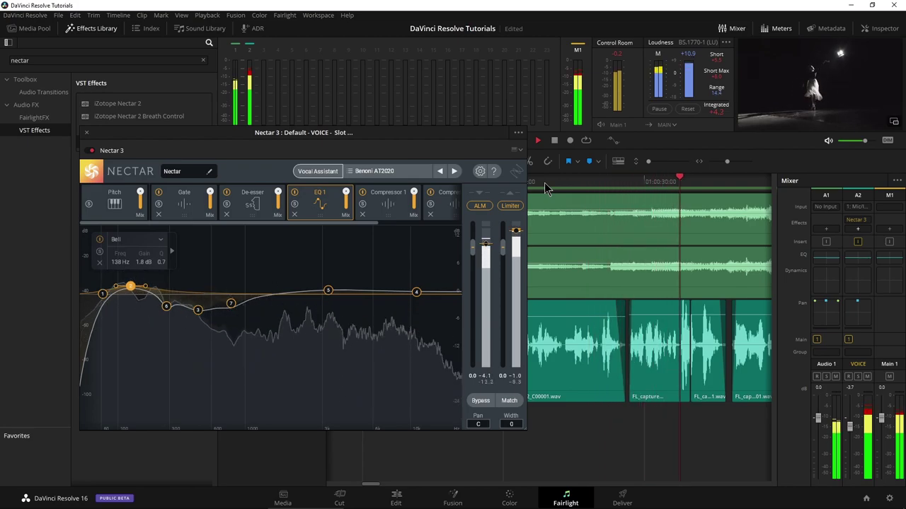
pyautogui.press('space')
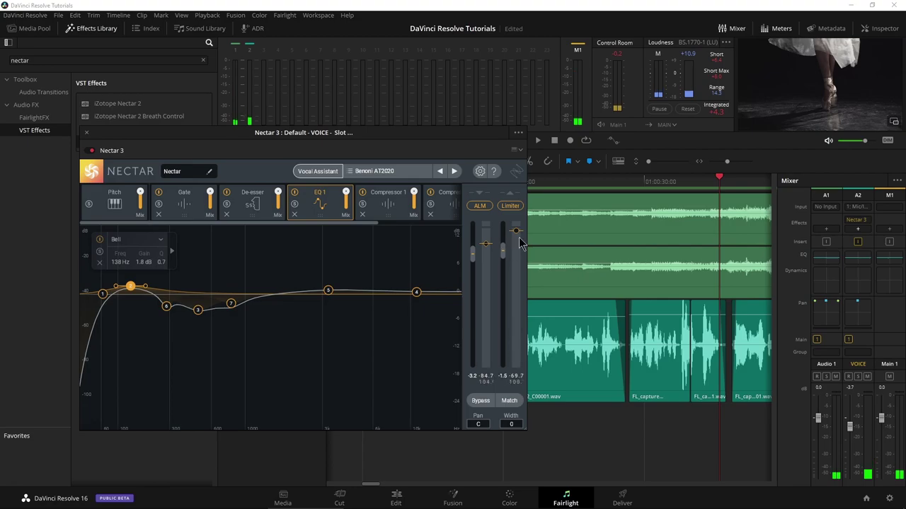
pyautogui.moveTo(96, 143); pyautogui.dragTo(186, 139)
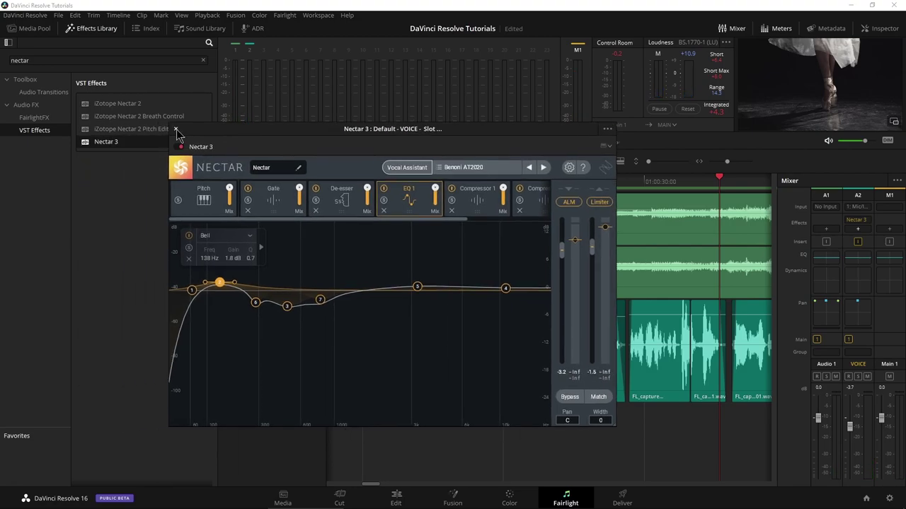
# Step: Close Nectar 3, then play the edit on the Edit page to check the mix
pyautogui.click(176, 129)
pyautogui.click(396, 498)
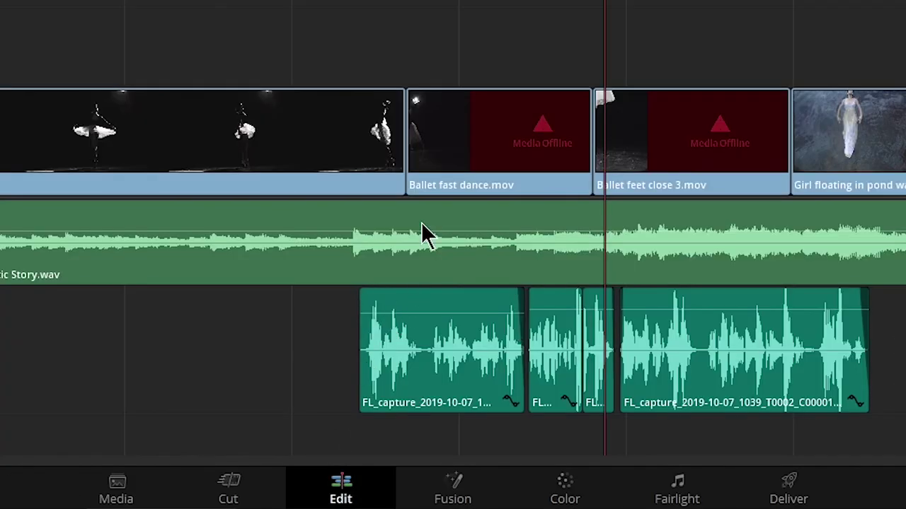
pyautogui.click(382, 2)
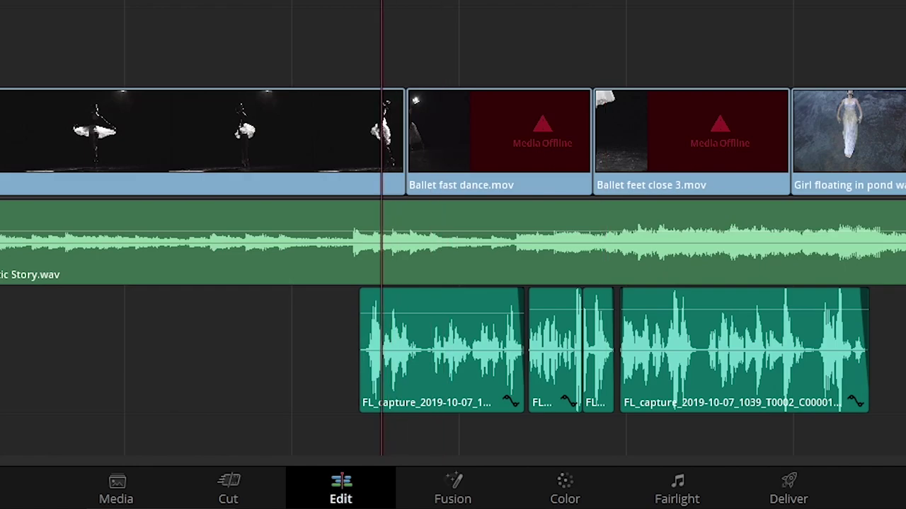
pyautogui.moveTo(427, 1); pyautogui.dragTo(429, 57)
pyautogui.press('space')
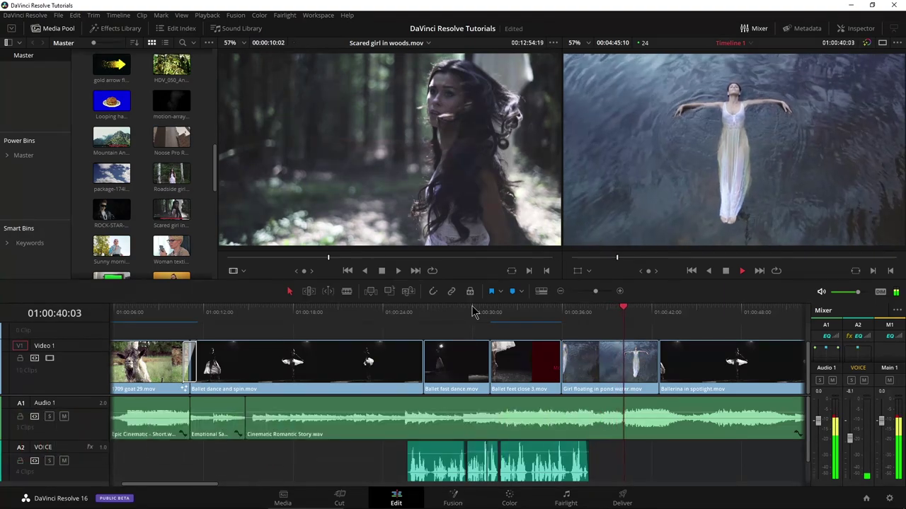
pyautogui.press('space')
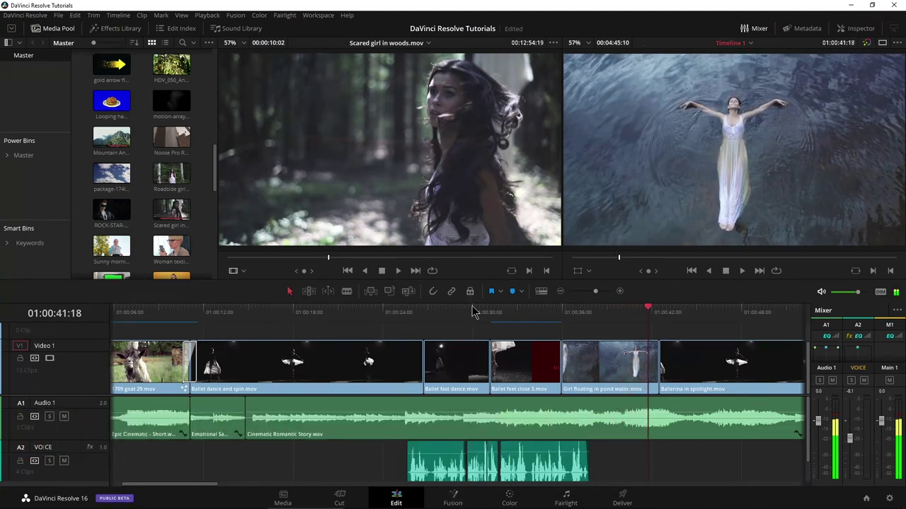
pyautogui.click(565, 501)
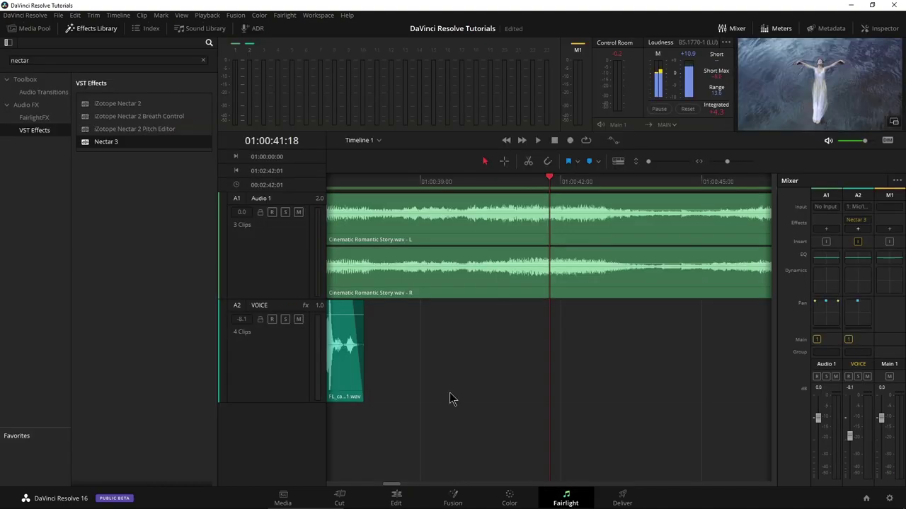
pyautogui.hscroll(-5, 489, 384)
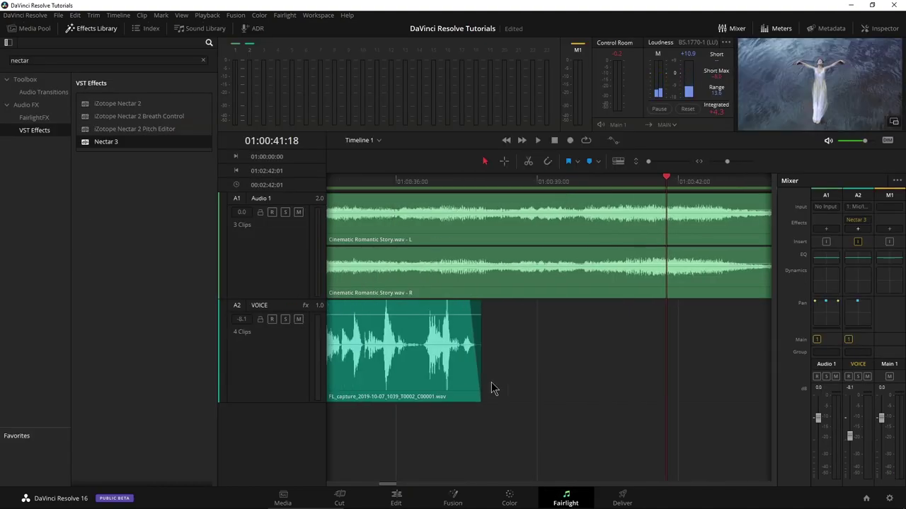
pyautogui.hscroll(-5, 491, 382)
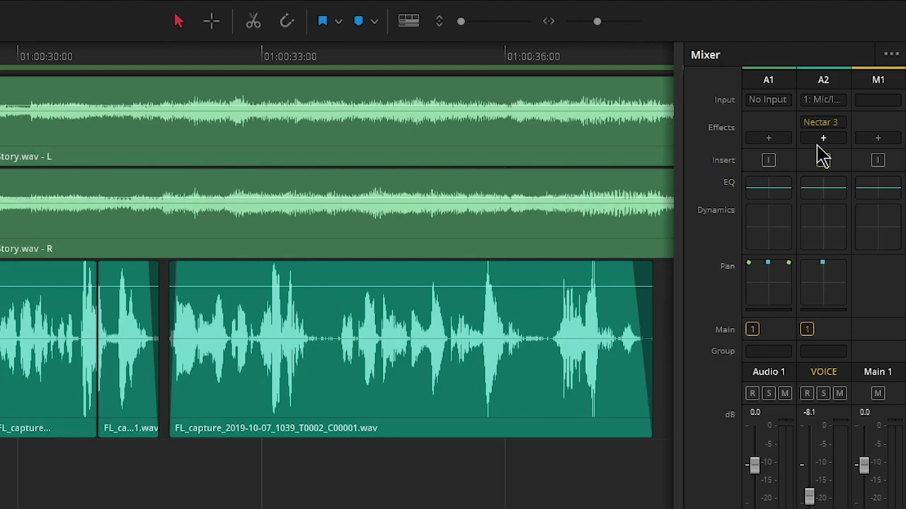
pyautogui.click(347, 398)
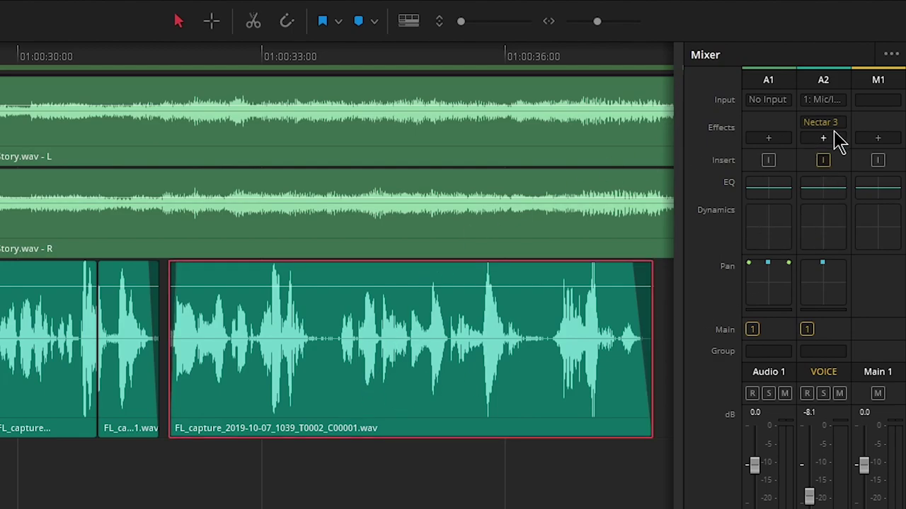